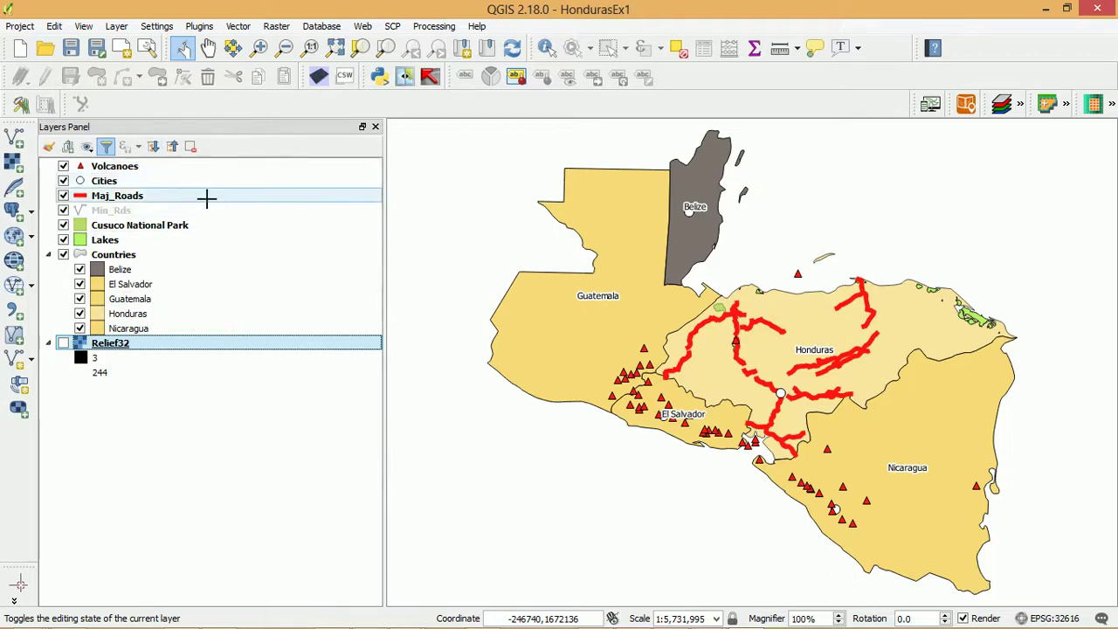
Create a new print composer, Composer 3, leaving the title empty to accept the default
click(19, 25)
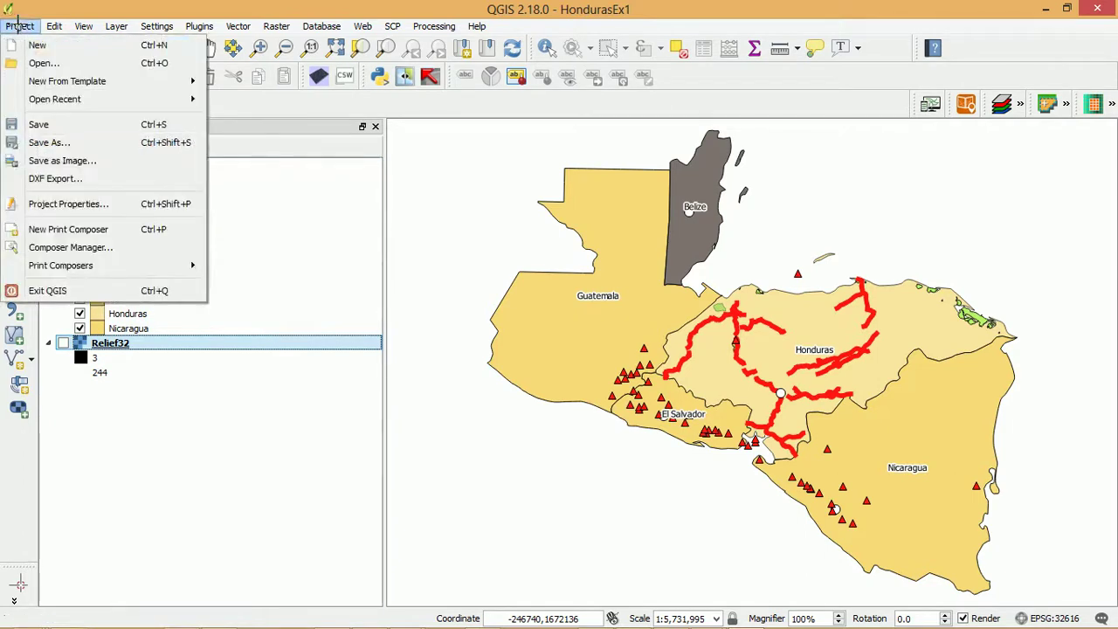
click(49, 229)
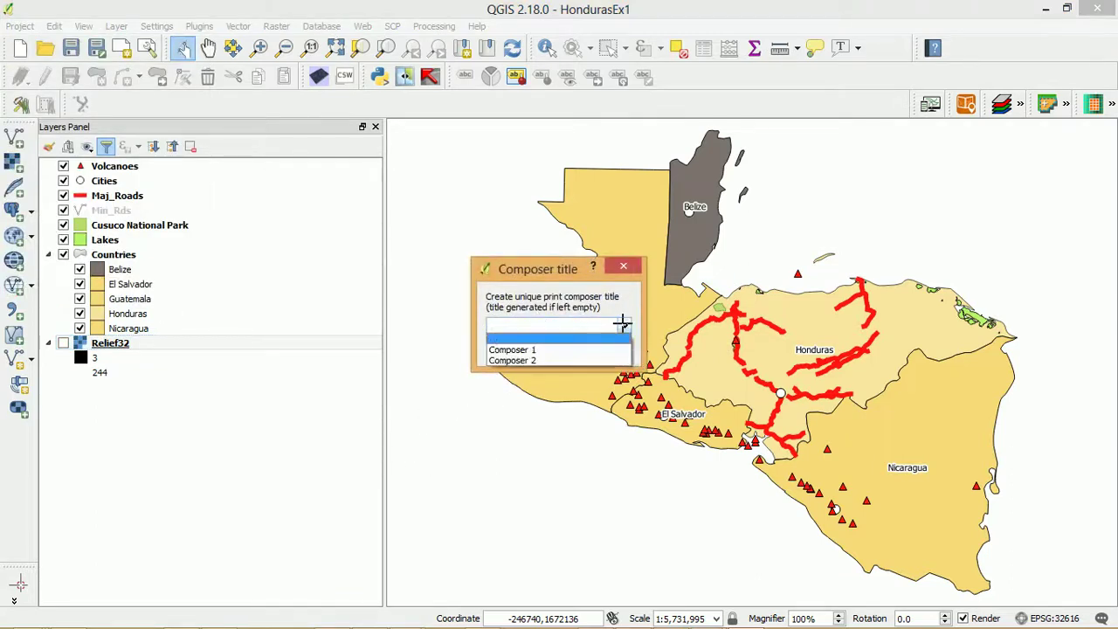
click(532, 348)
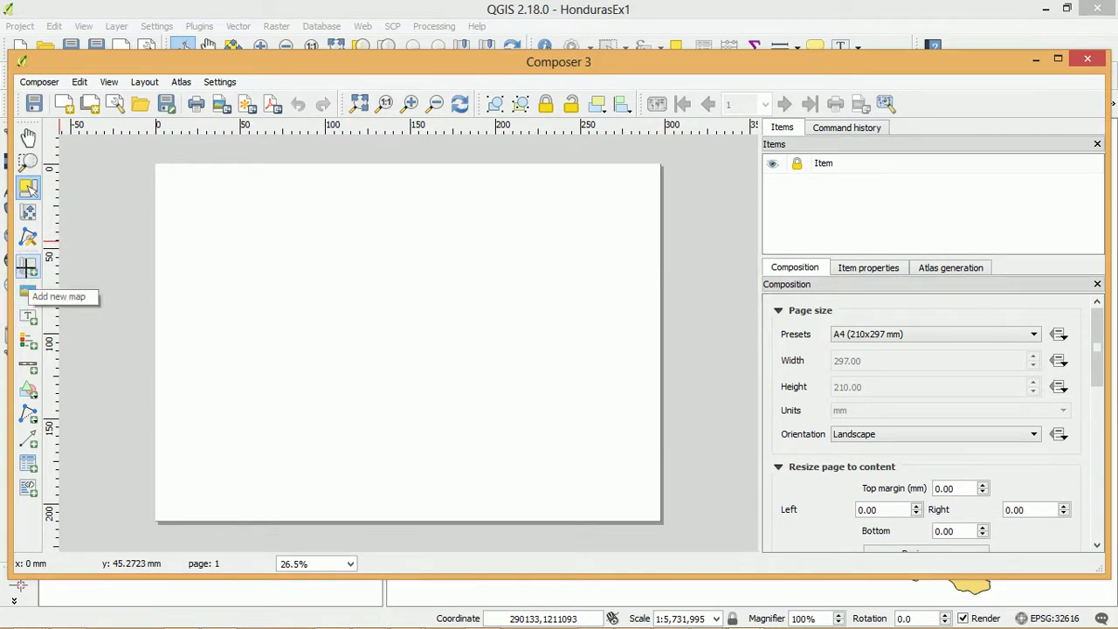
click(27, 267)
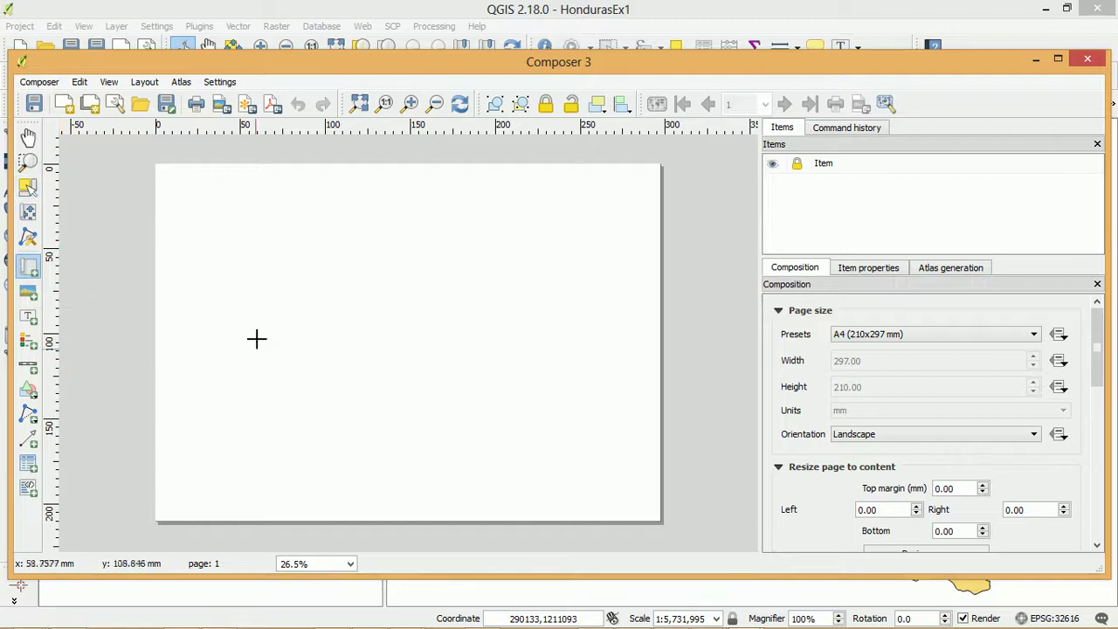
Draw the Map 0 frame over the page's upper-left, then refresh it via the main window
drag(159, 177, 506, 450)
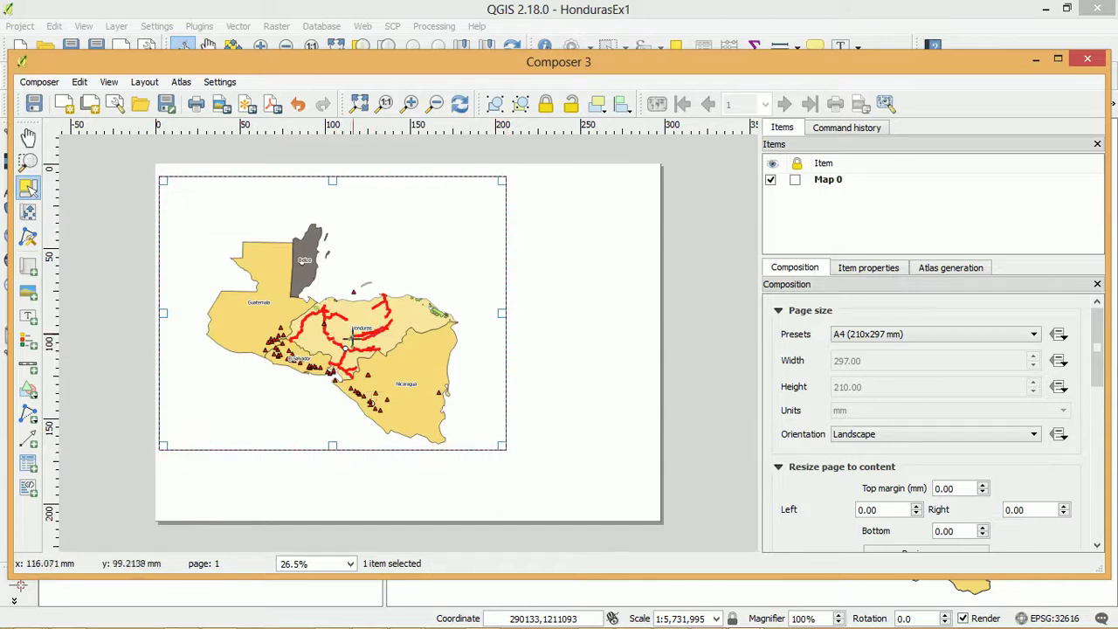
click(604, 5)
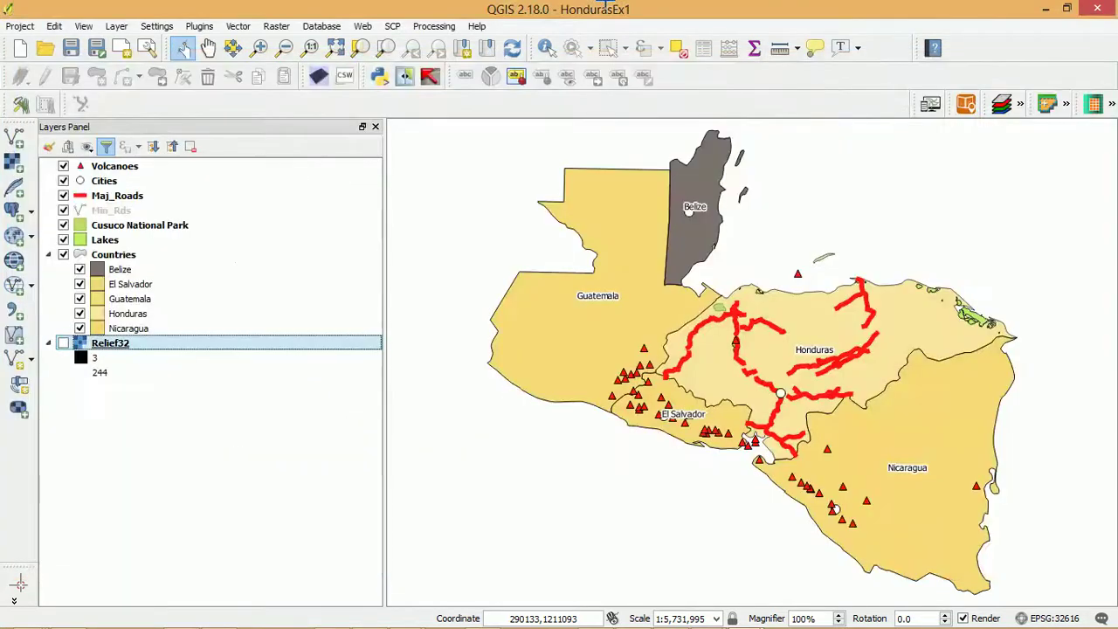
mouse_move(611, 624)
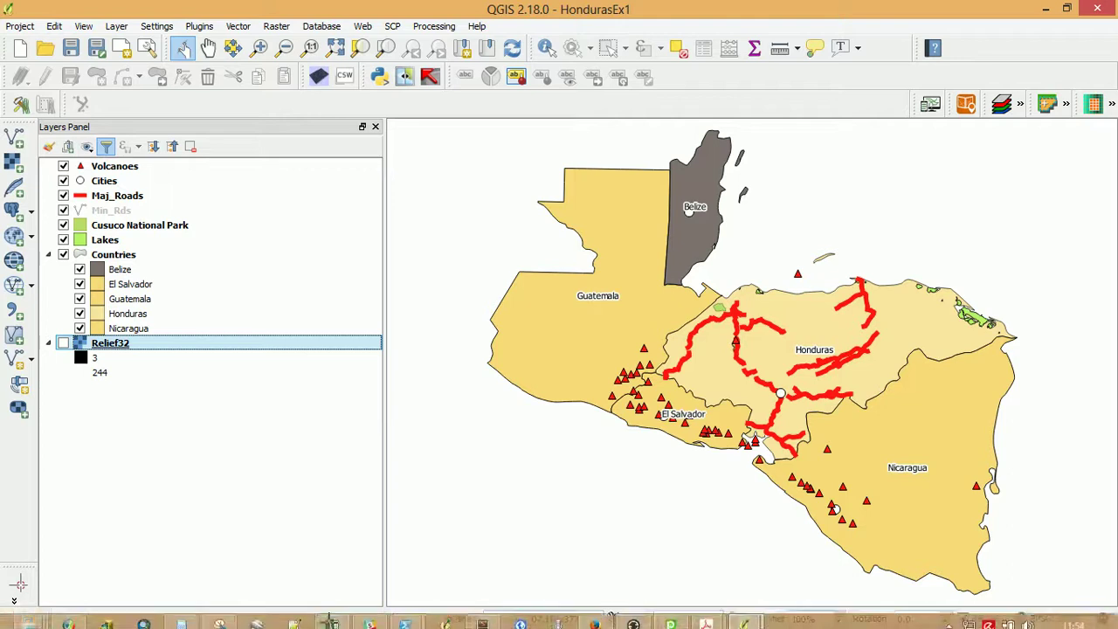
mouse_move(742, 618)
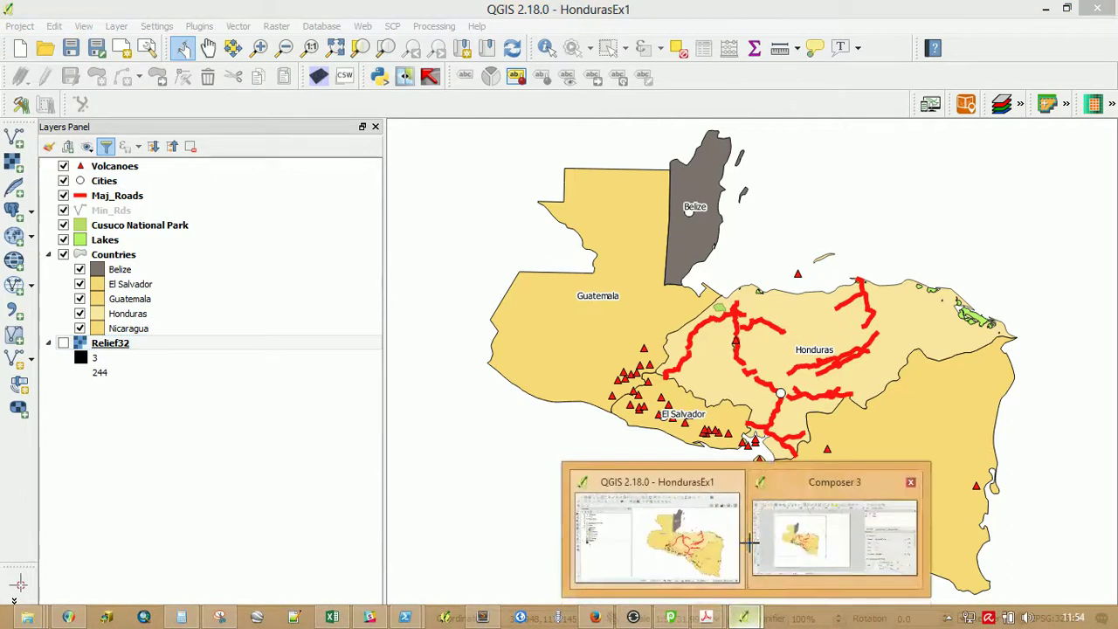
click(775, 534)
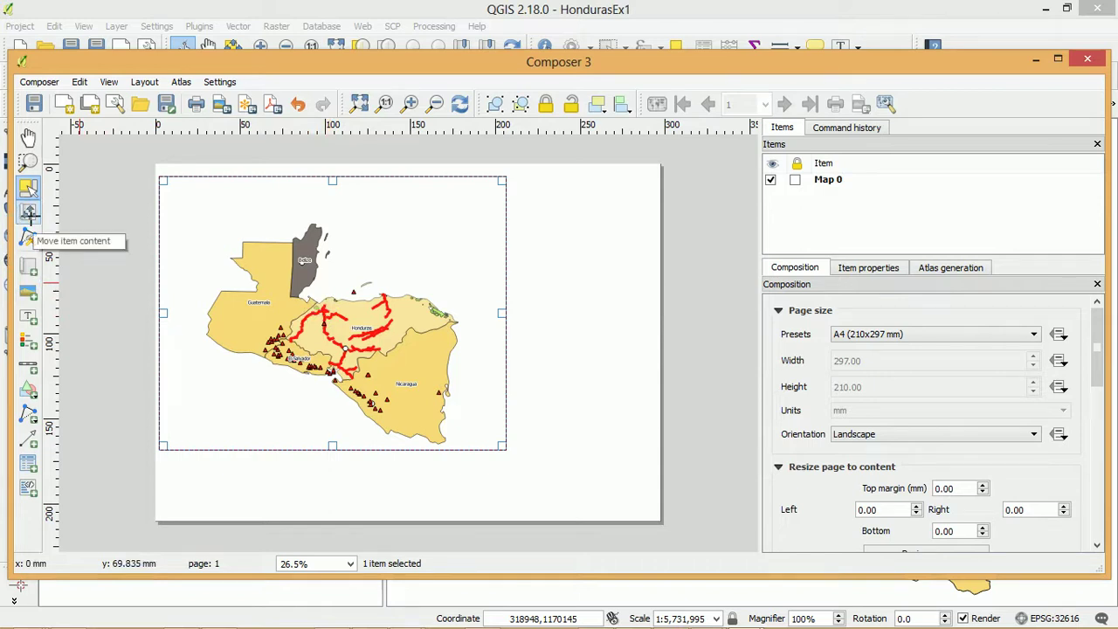
Pan and zoom Map 0's content until the green park in Honduras fills the frame
click(29, 212)
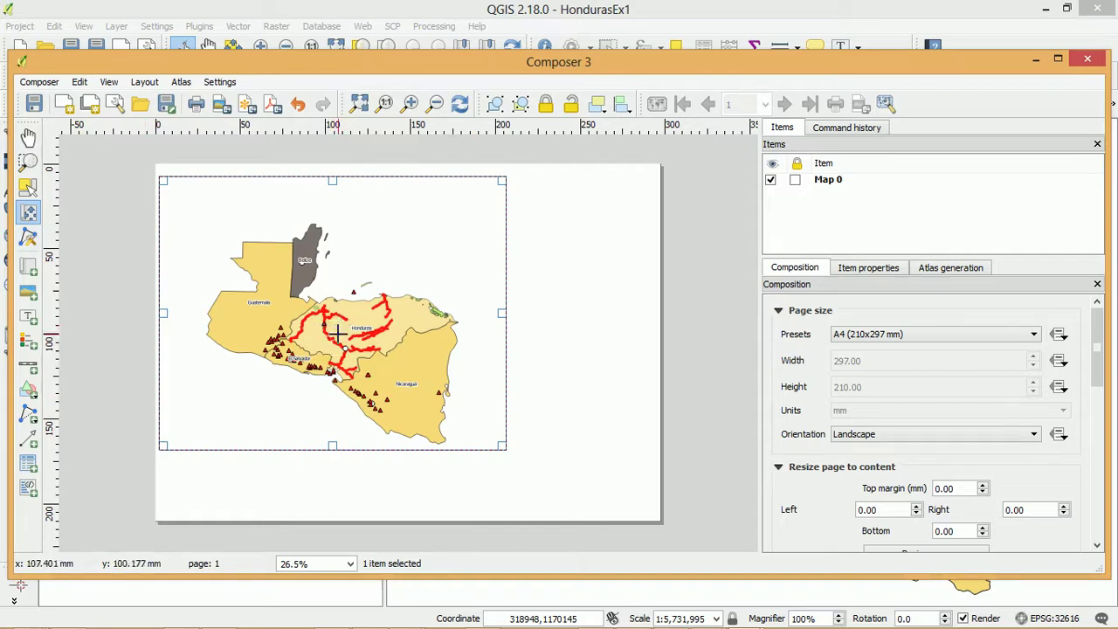
drag(339, 325, 323, 307)
scroll(323, 308, up, 1)
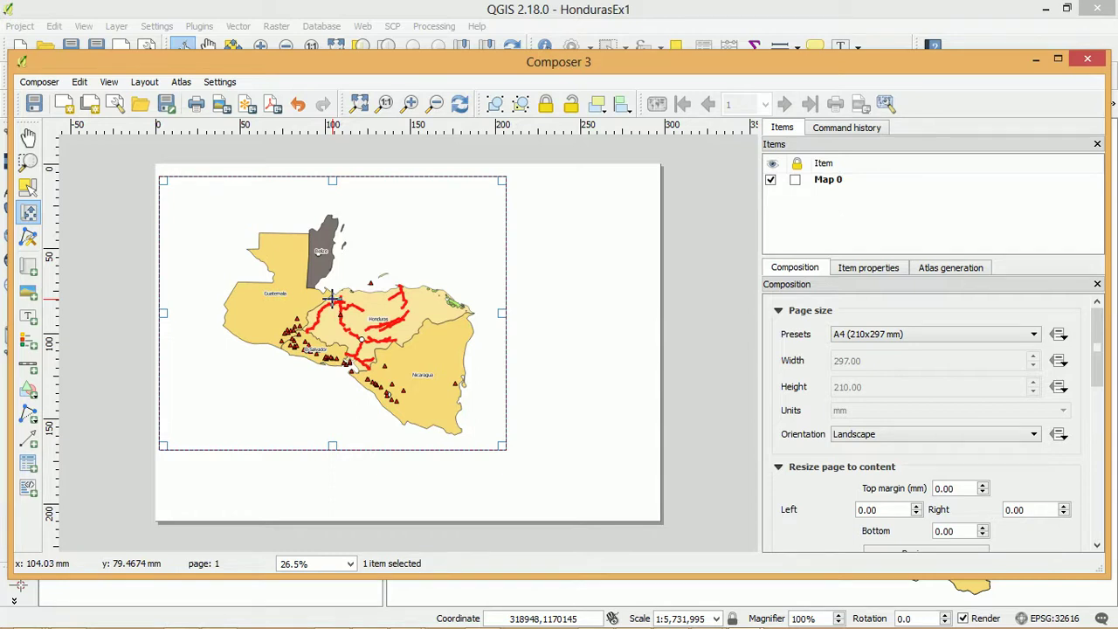
scroll(332, 300, down, 3)
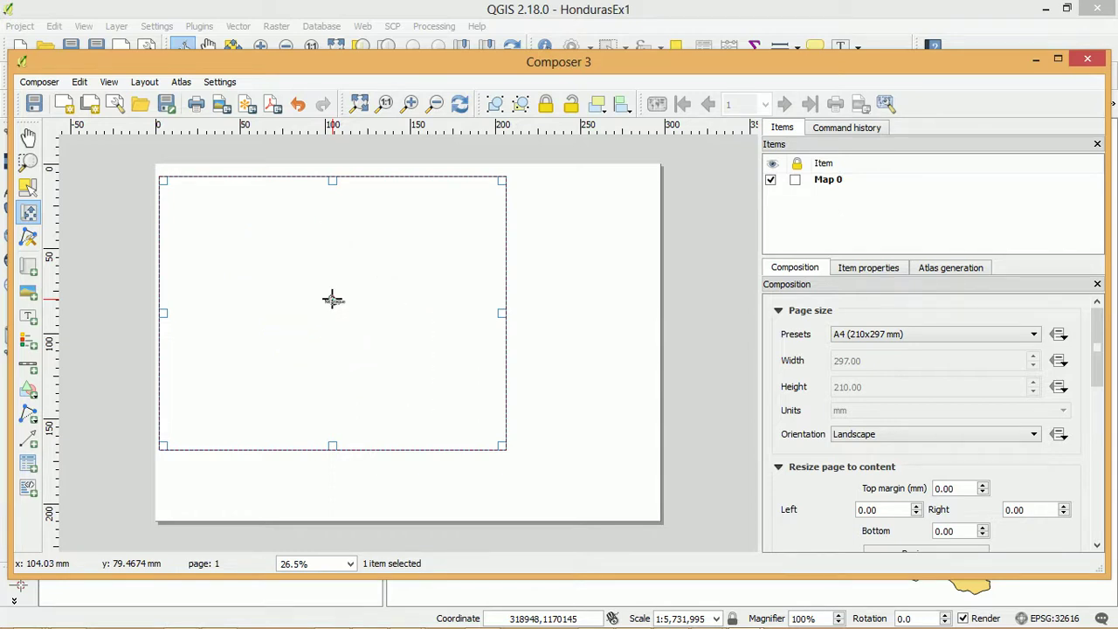
scroll(333, 299, up, 4)
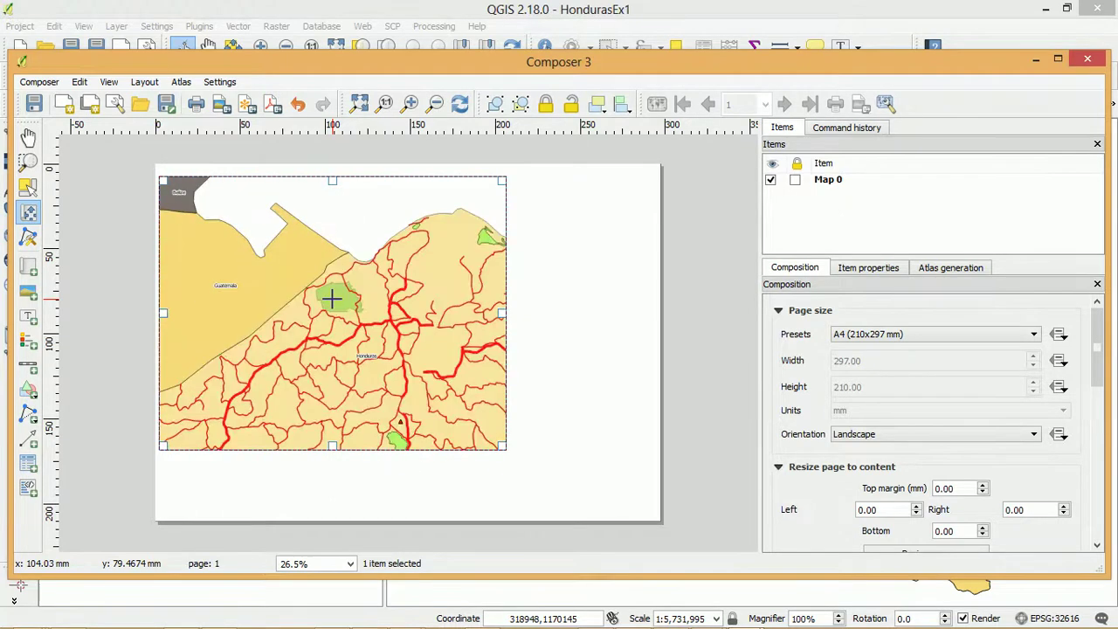
scroll(335, 299, down, 2)
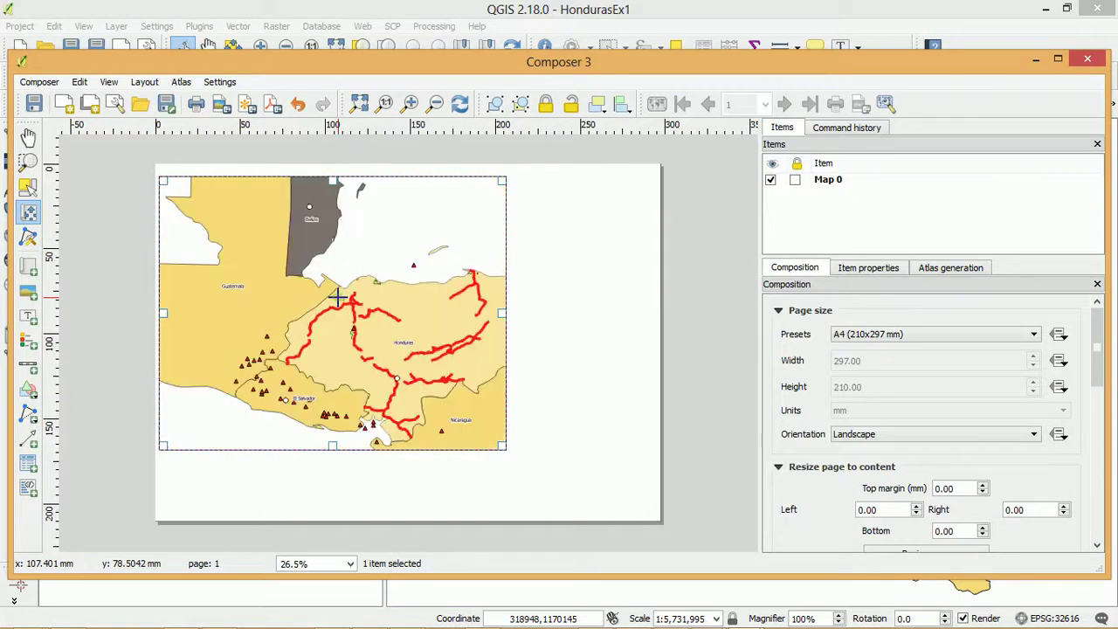
scroll(336, 297, up, 5)
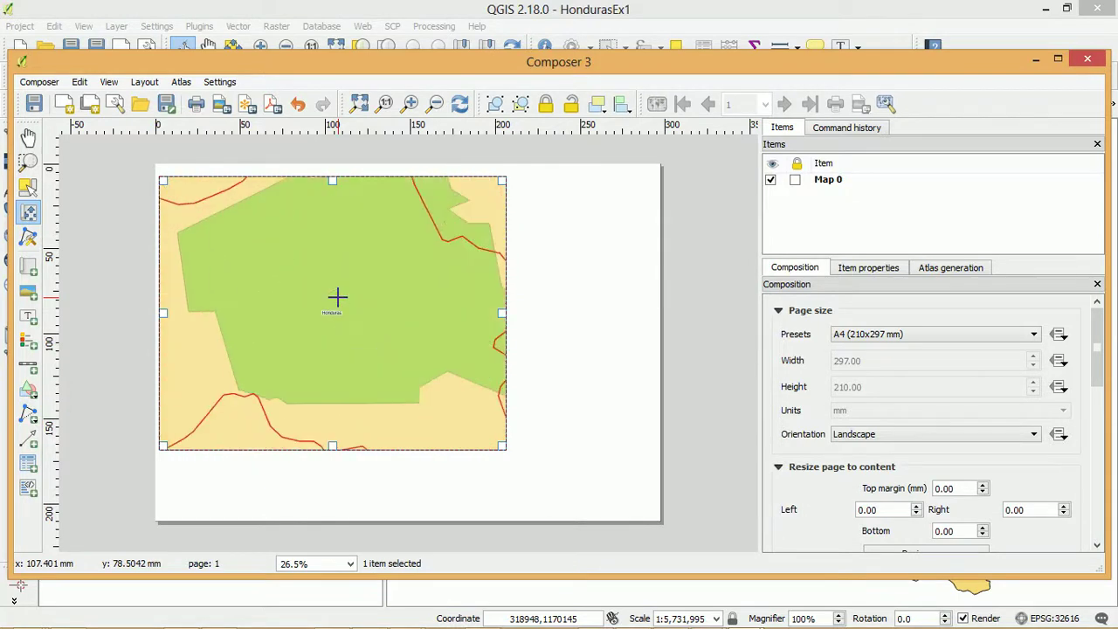
drag(335, 306, 309, 339)
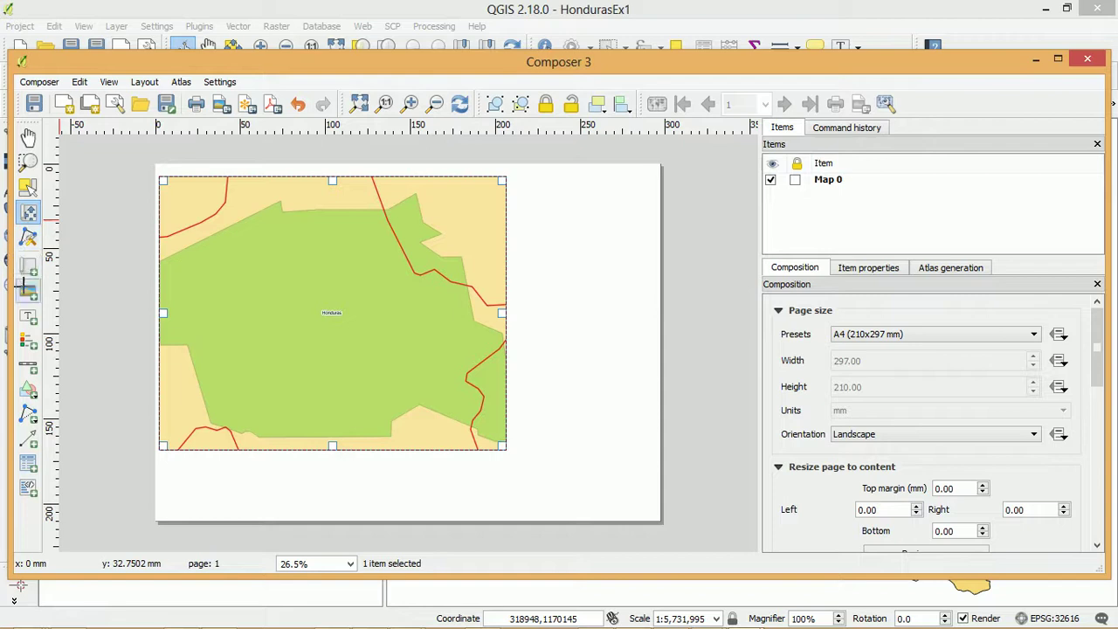
click(28, 187)
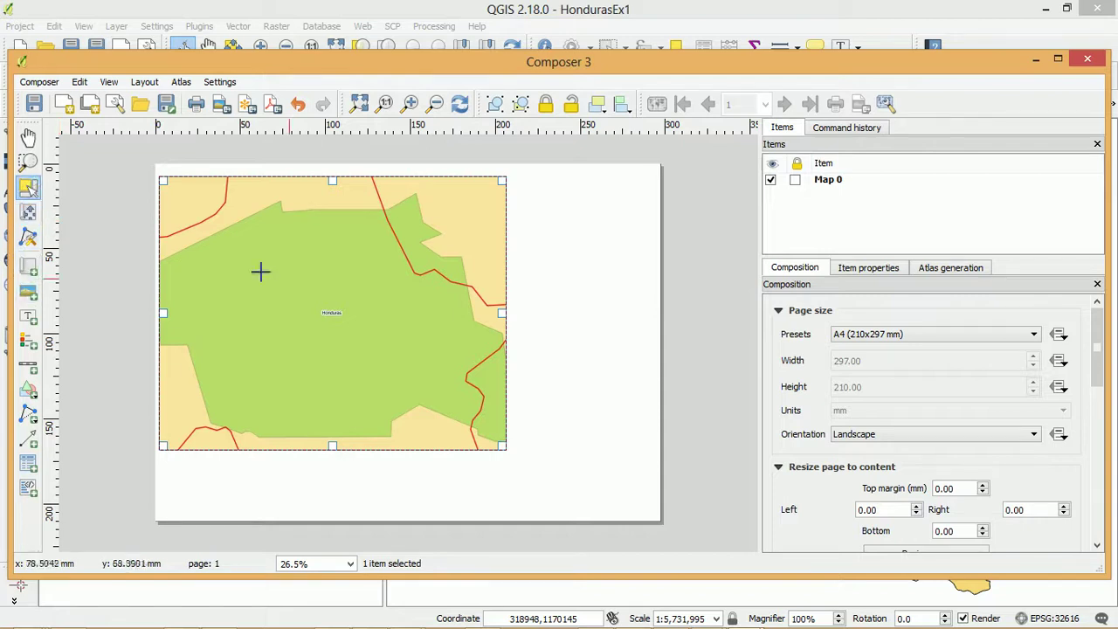
Widen the Map 0 frame by dragging its right edge outward
click(512, 312)
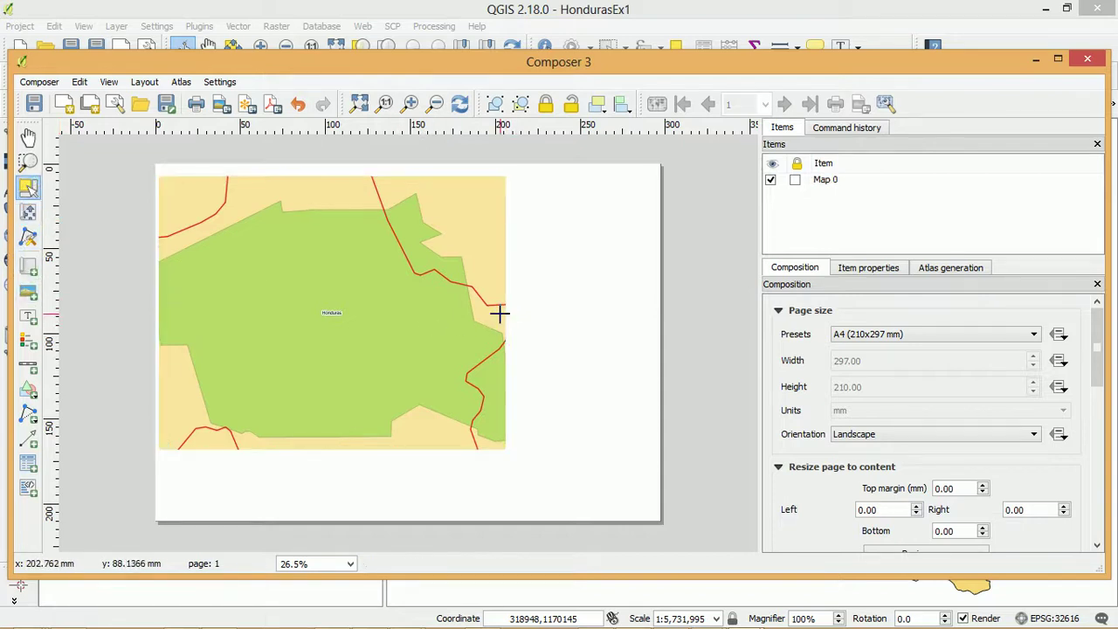
click(499, 312)
drag(499, 312, 542, 312)
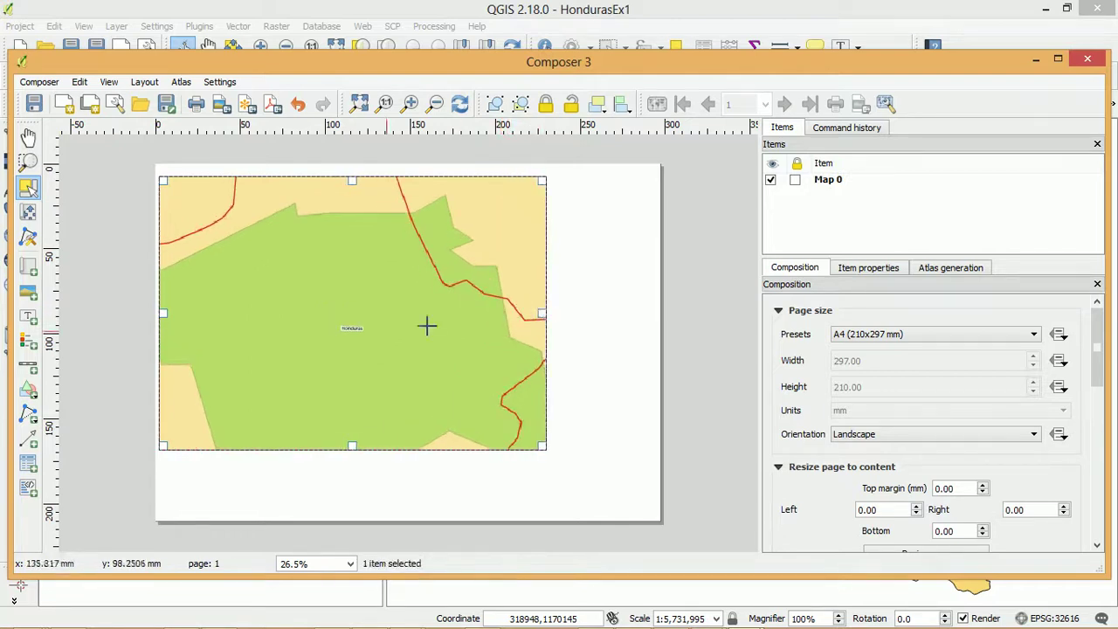
Zoom Map 0's content out to include the Guatemala border, showing scale 186233 in its properties
click(28, 211)
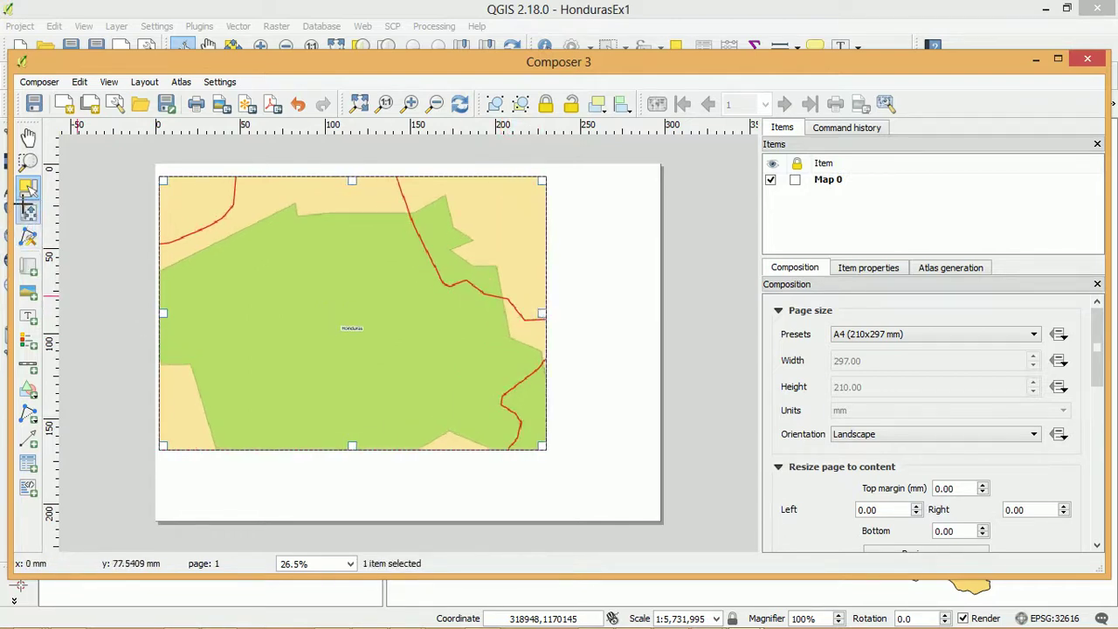
scroll(372, 339, down, 2)
scroll(372, 339, down, 1)
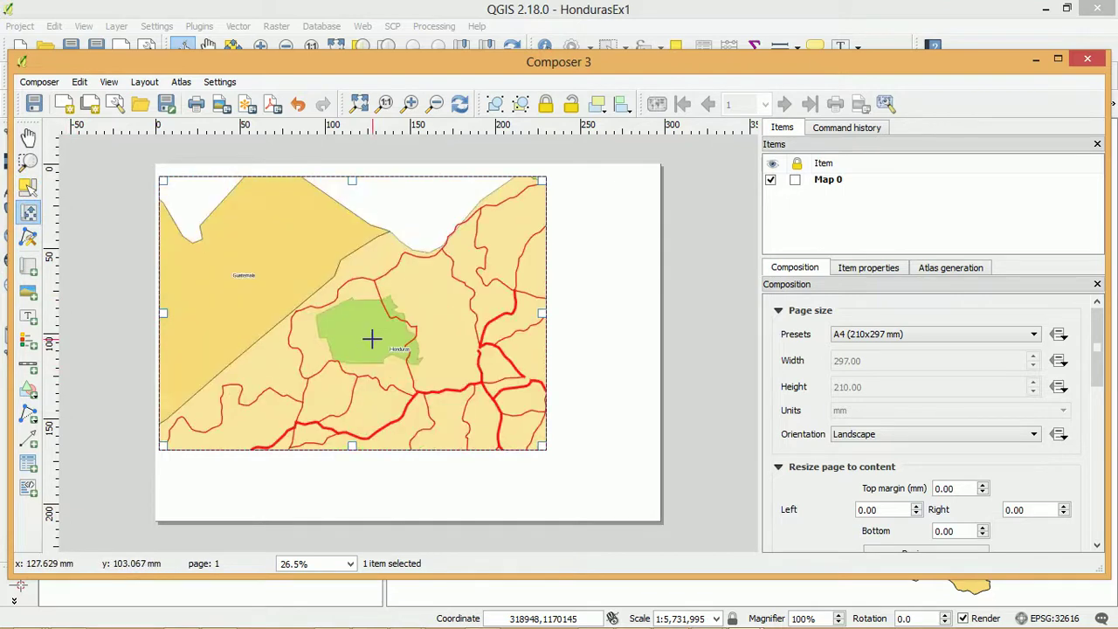
scroll(372, 339, up, 4)
scroll(372, 339, down, 2)
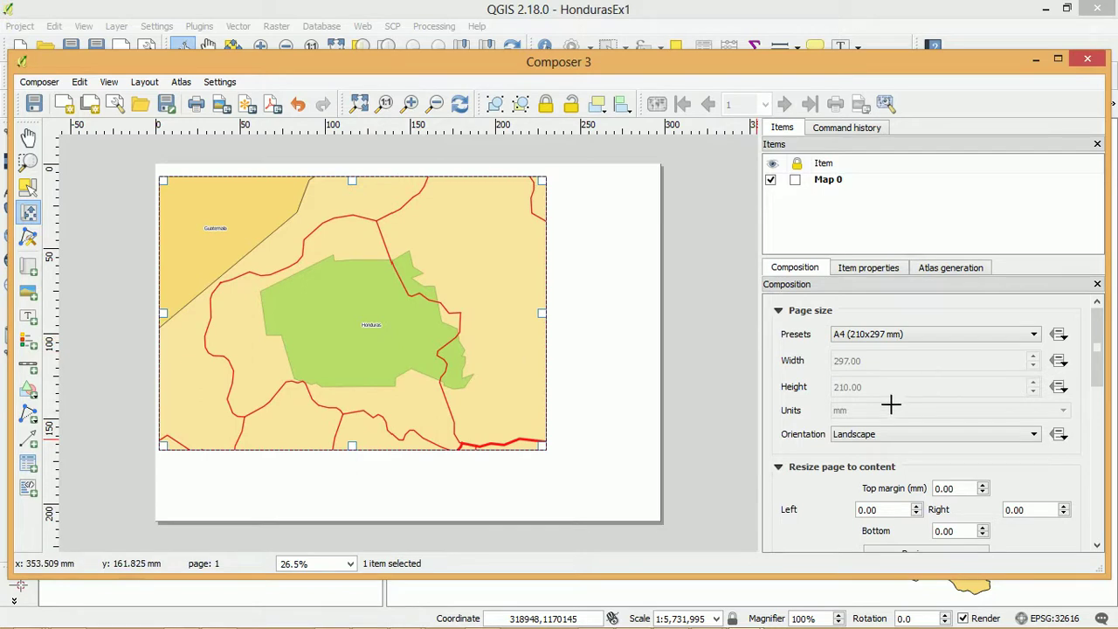
drag(1096, 339, 1110, 447)
scroll(1004, 393, up, 10)
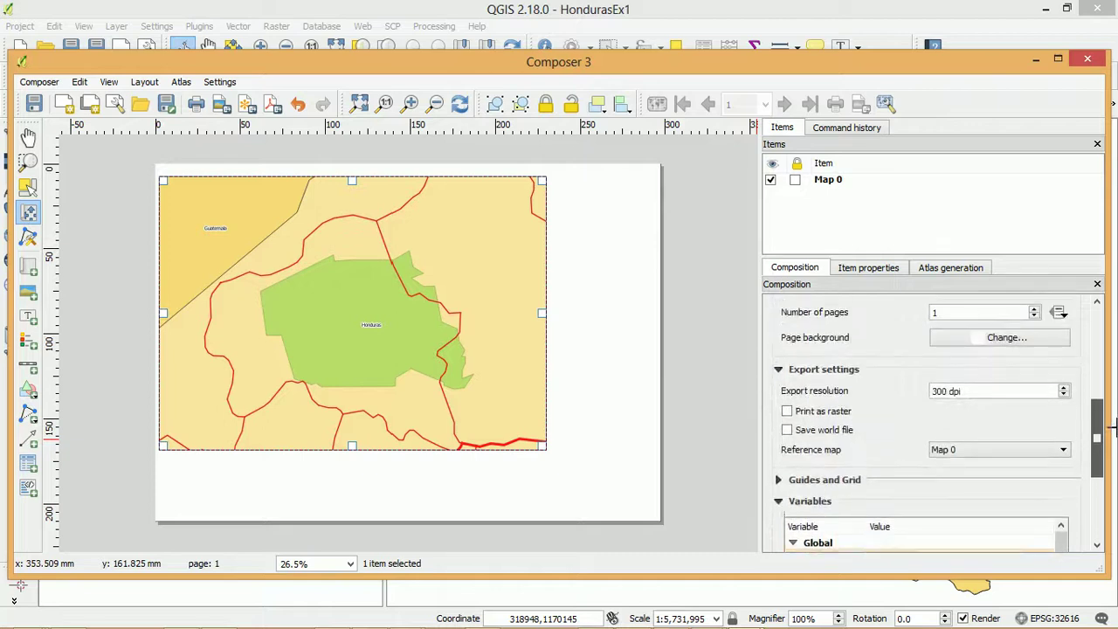
click(885, 267)
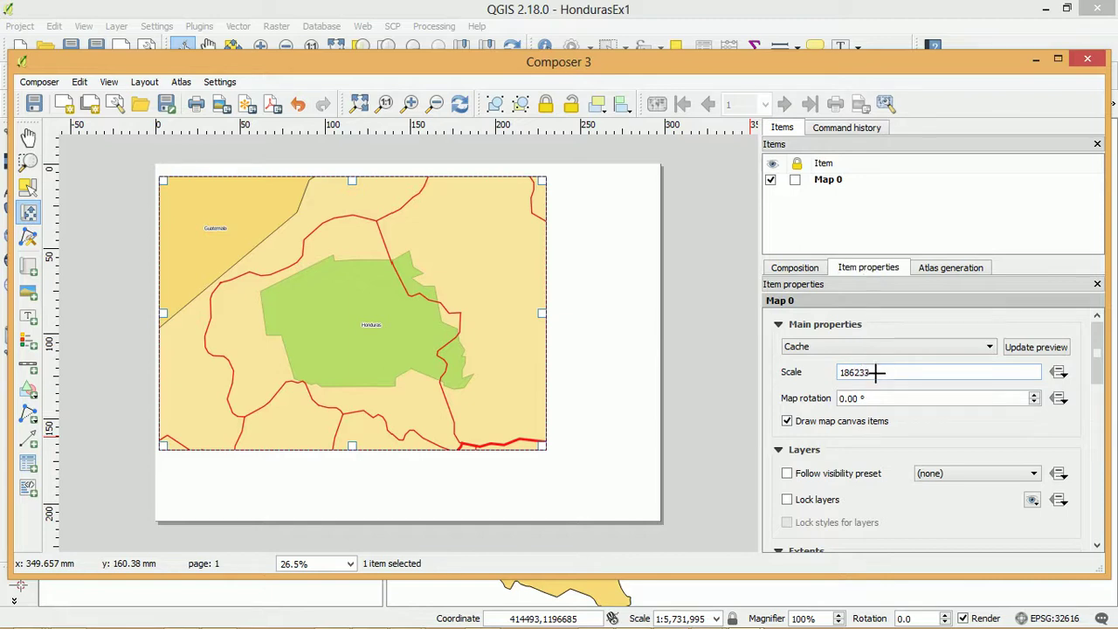
Change Map 0's scale from 186233 to 150000
drag(877, 372, 816, 372)
click(909, 371)
drag(842, 372, 856, 377)
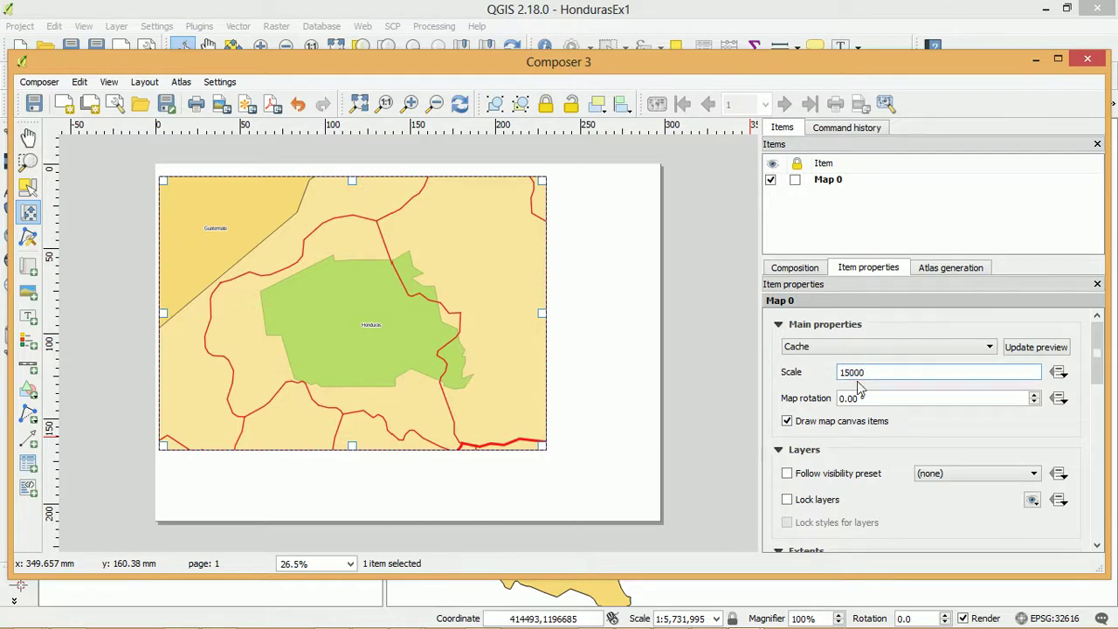
text(50000)
key(Return)
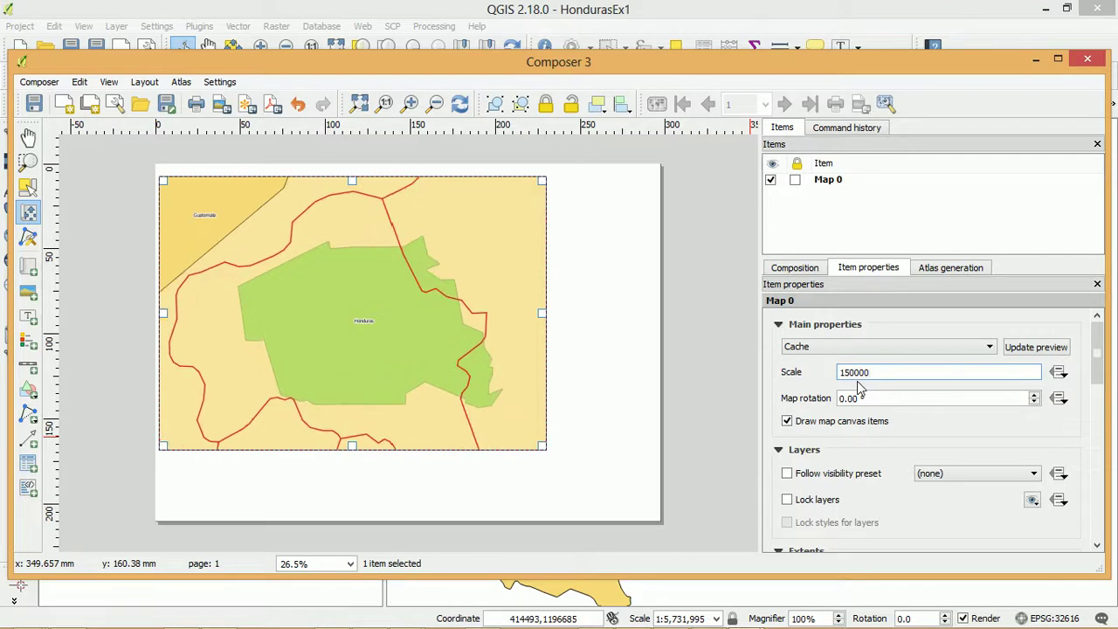
Shift Map 0's content up-left to recentre the green park
click(28, 141)
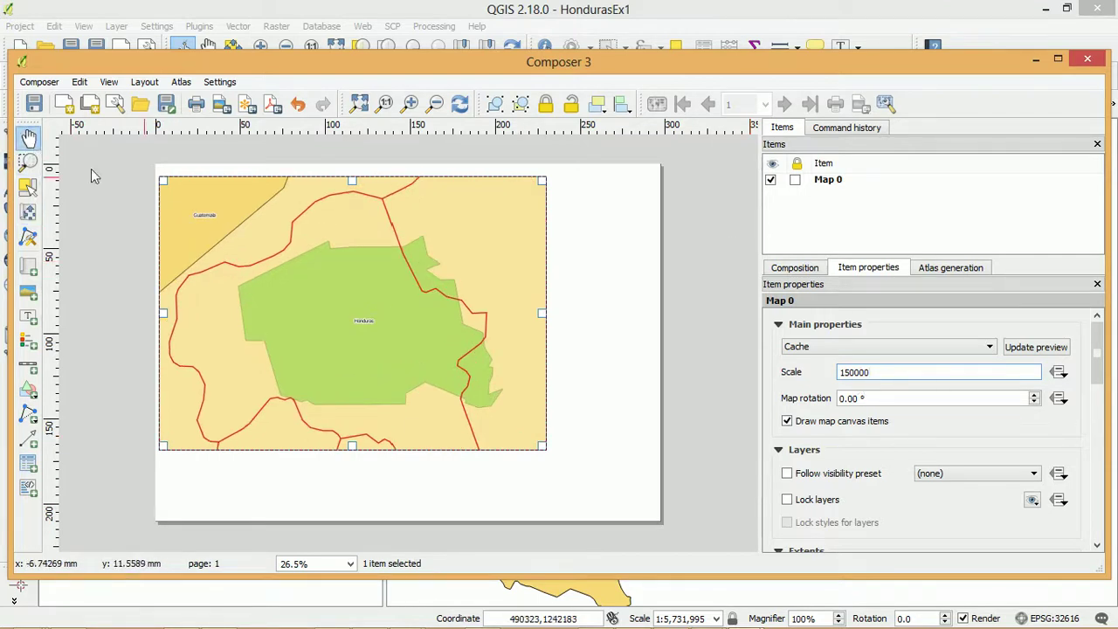
click(28, 213)
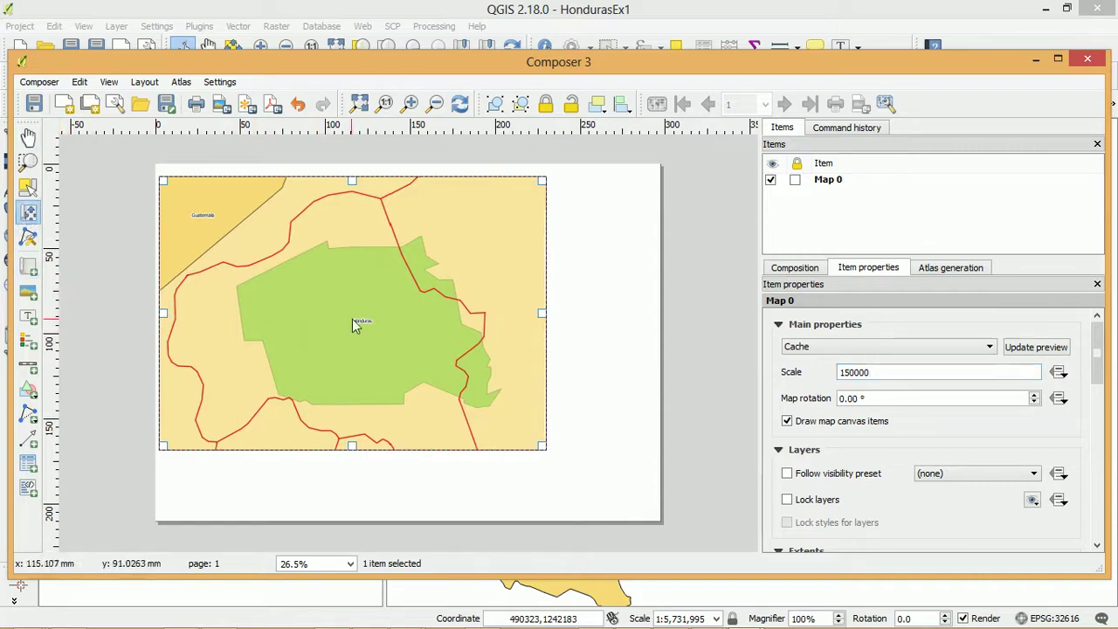
drag(352, 318, 331, 305)
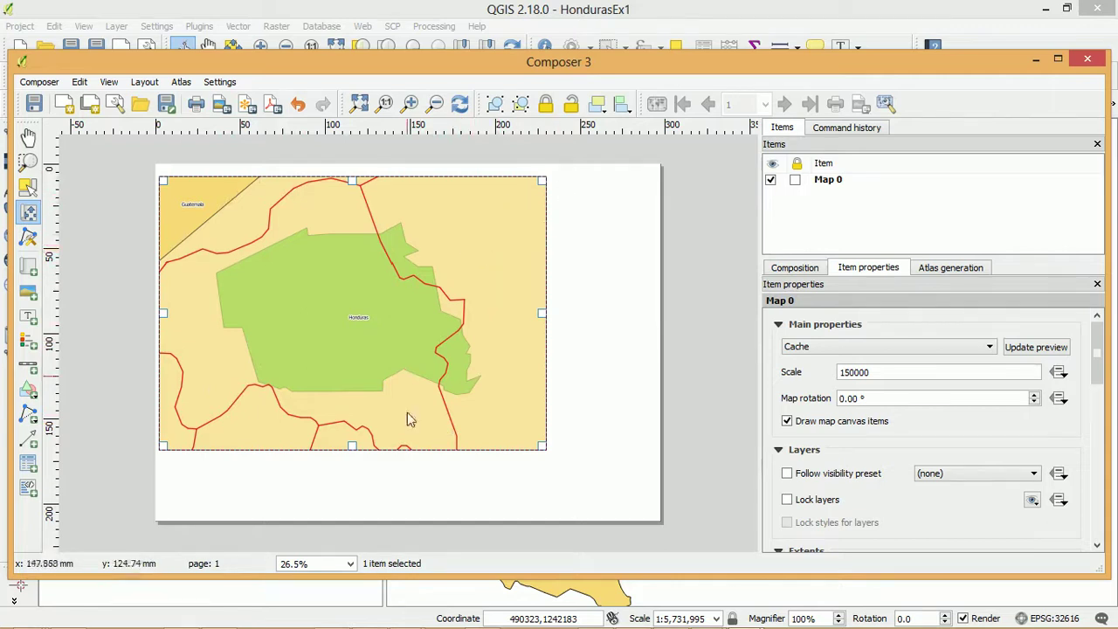
click(707, 15)
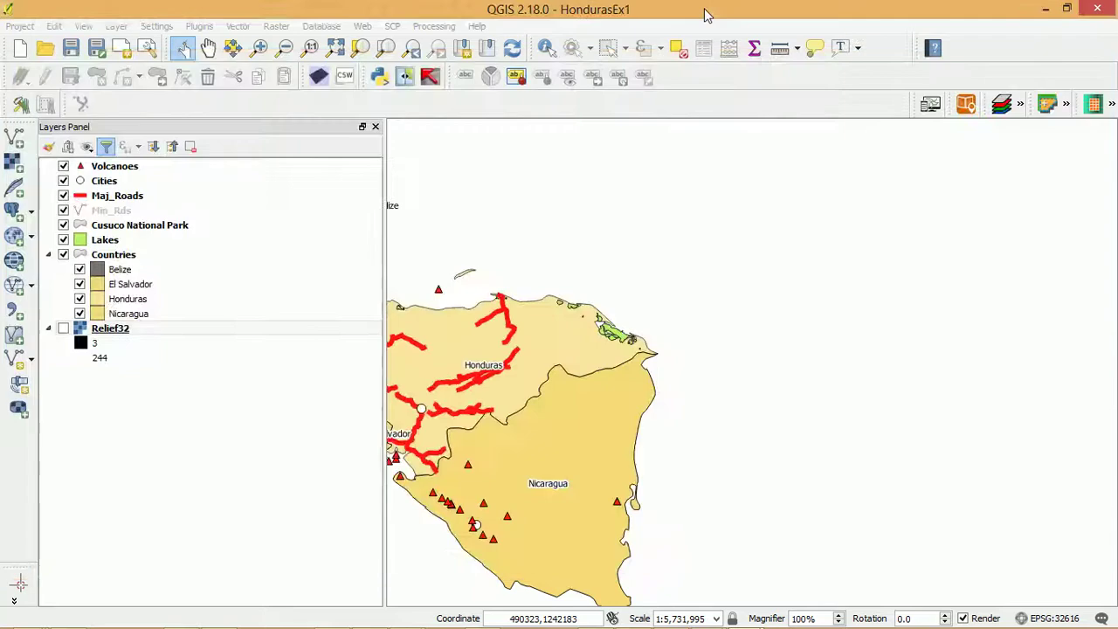
click(63, 195)
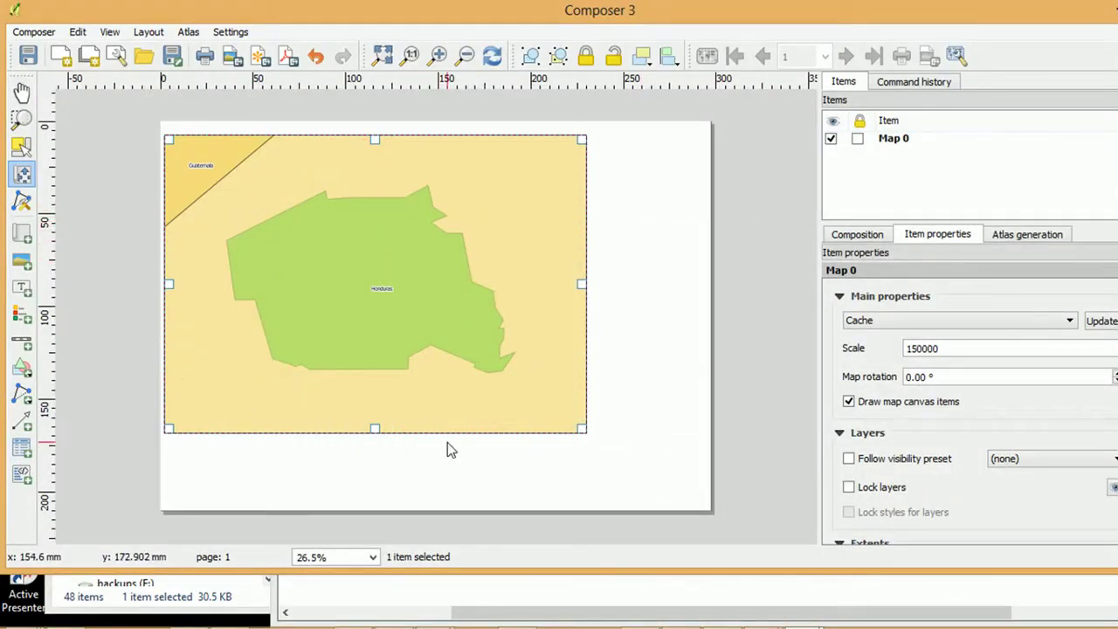
mouse_move(725, 620)
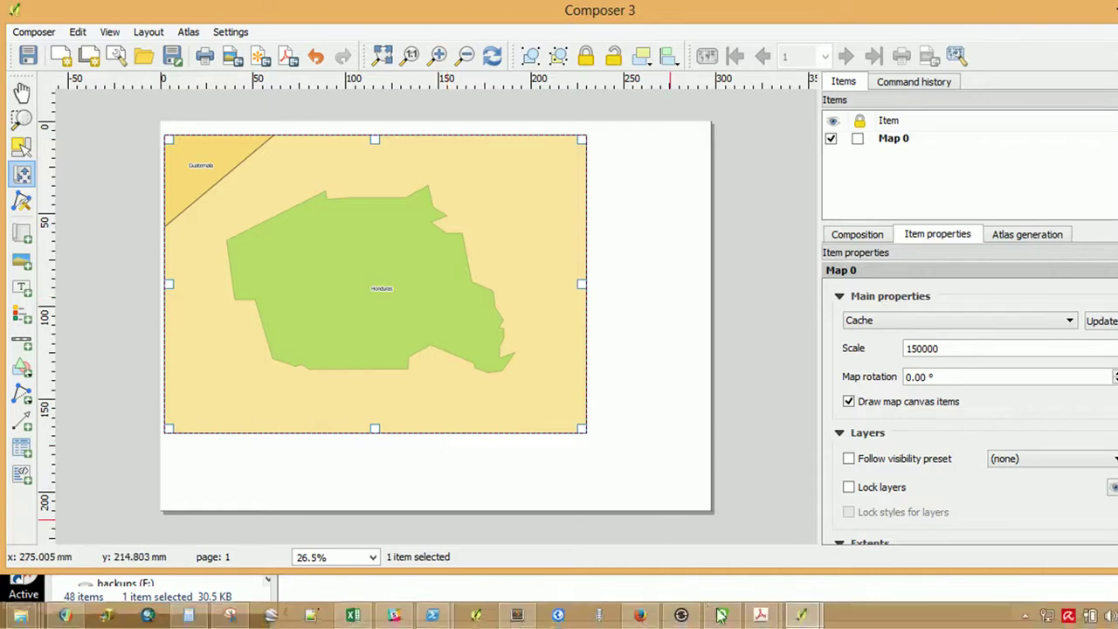
click(801, 615)
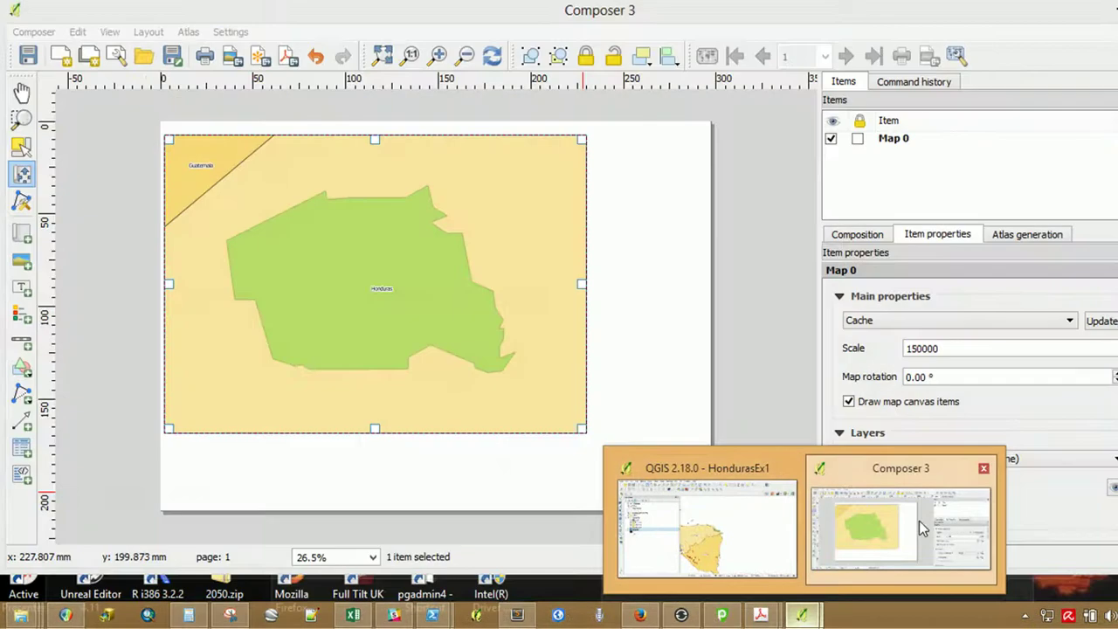
click(918, 520)
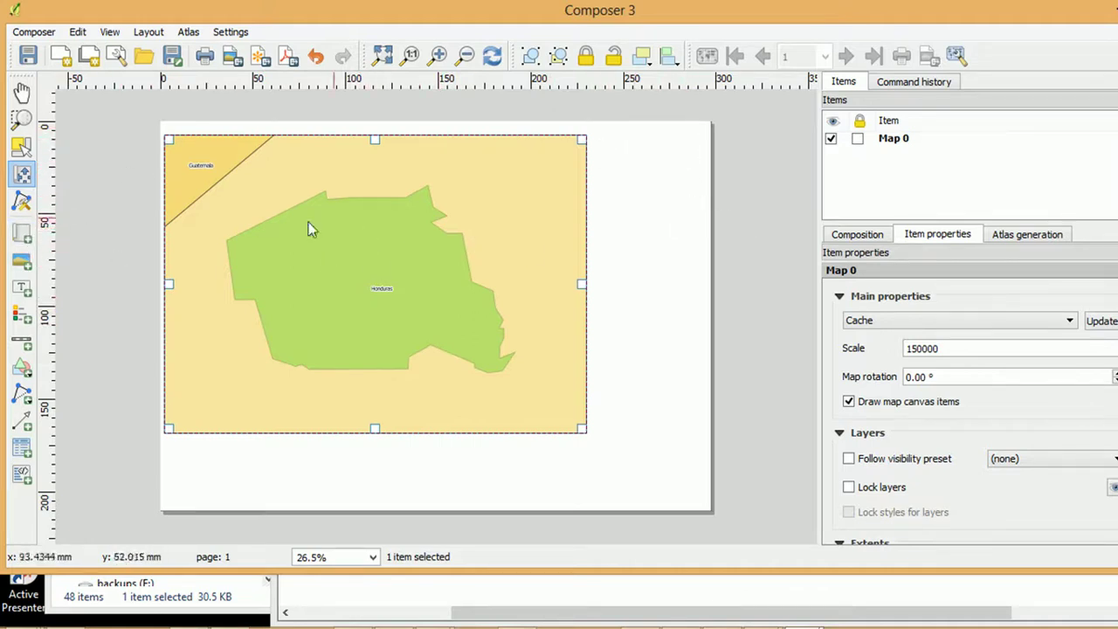
Draw a small Map 1 frame at the page's top right and pan it onto Central America
click(22, 234)
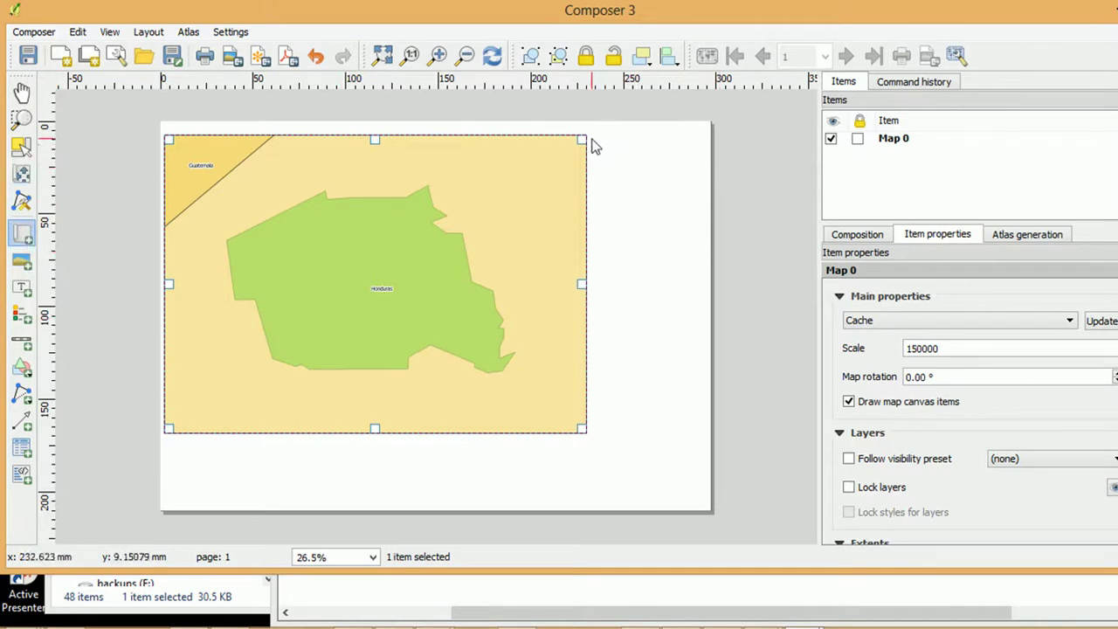
drag(593, 137, 702, 240)
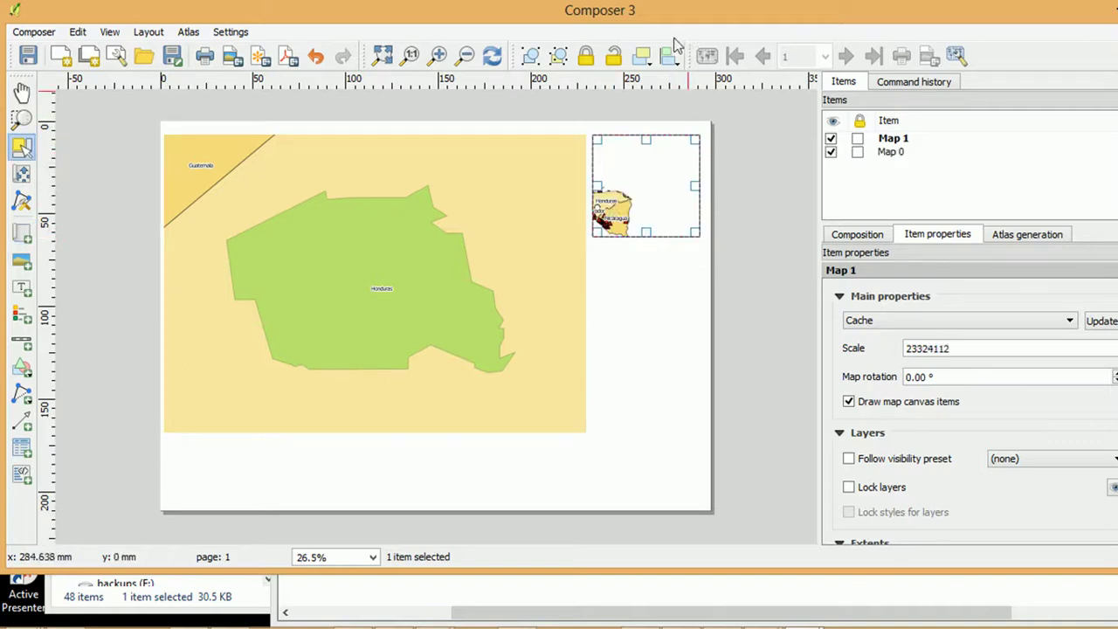
mouse_move(599, 614)
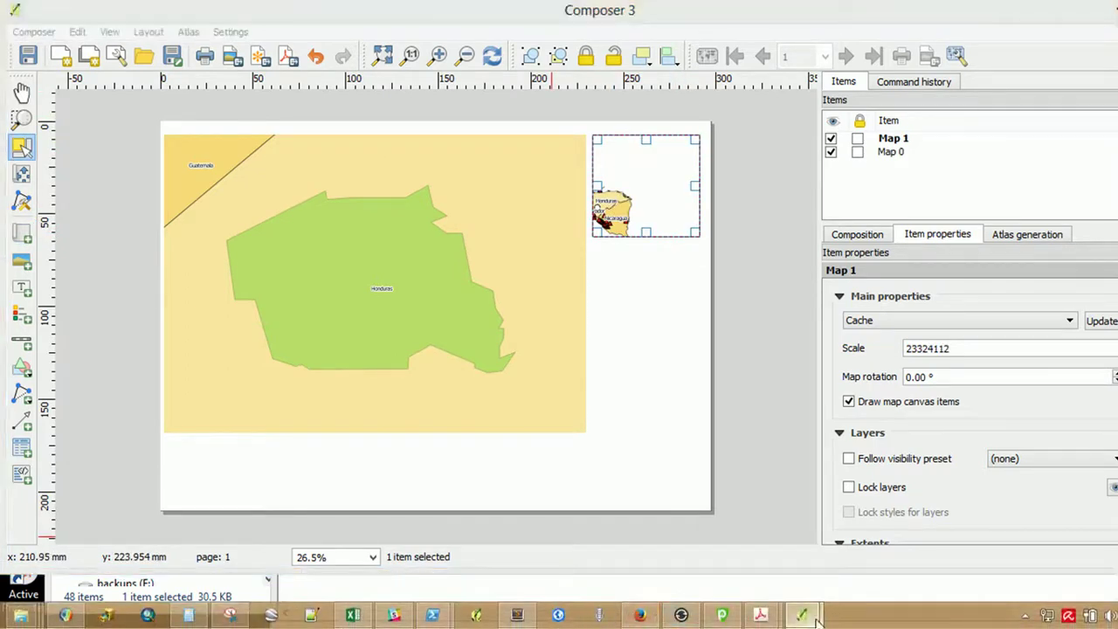
mouse_move(791, 616)
click(712, 490)
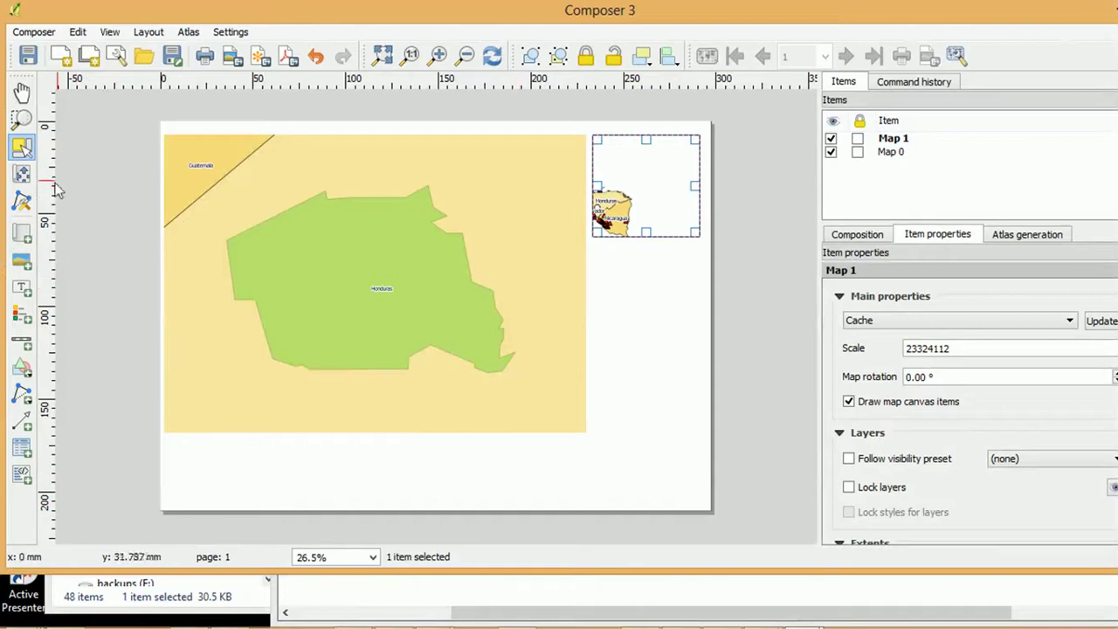
click(22, 174)
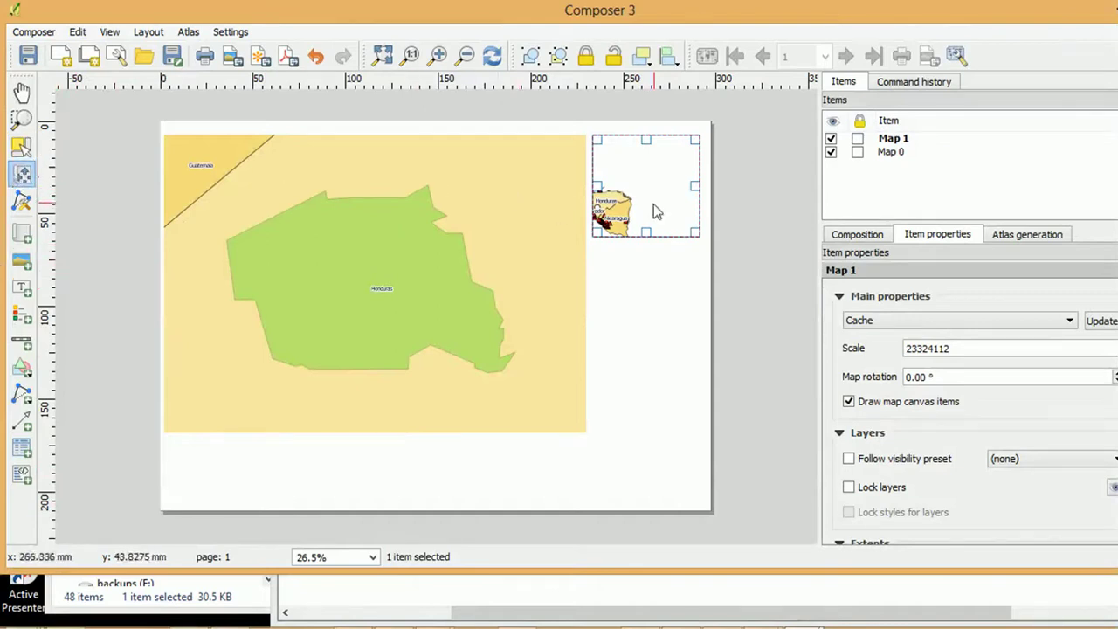
drag(626, 209, 661, 190)
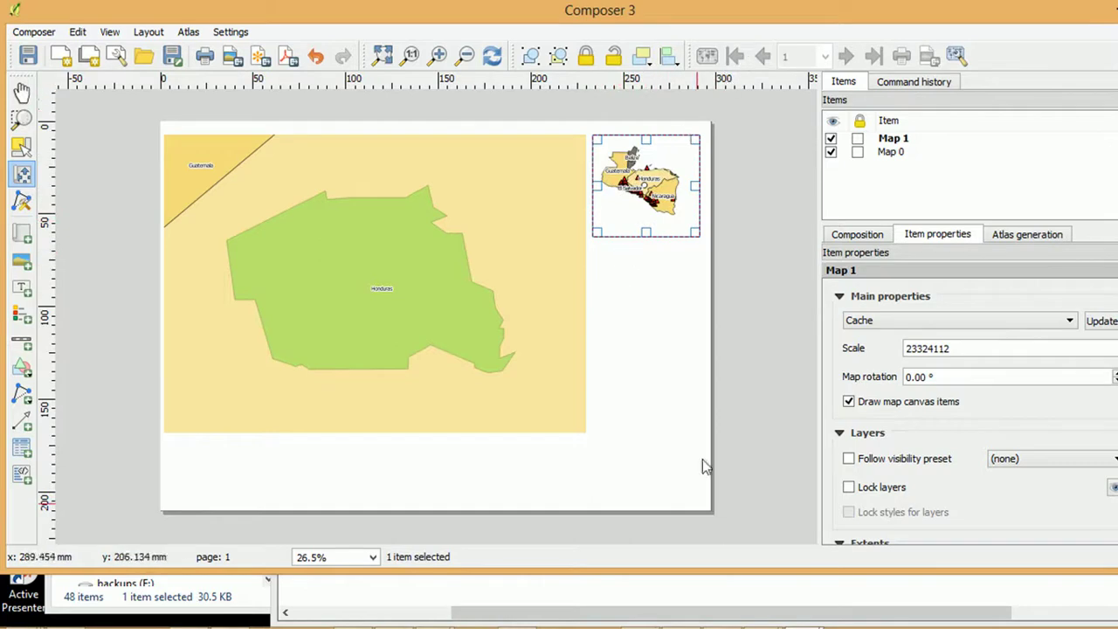
Turn on the Maj_Roads layer, then select Map 0 and Map 1 so the roads appear
mouse_move(801, 615)
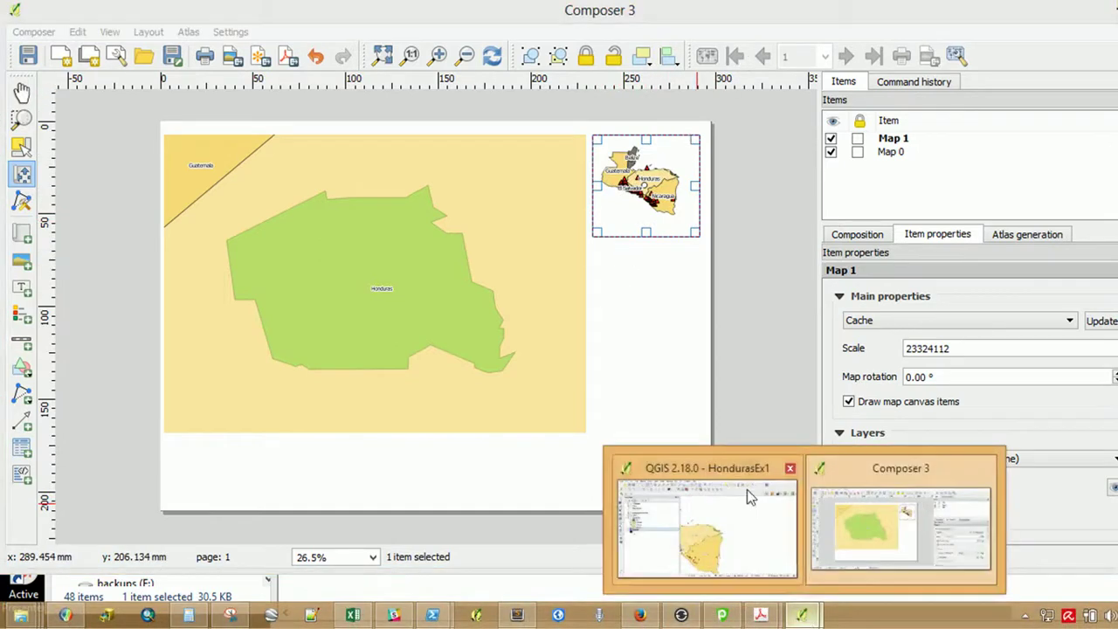
click(769, 515)
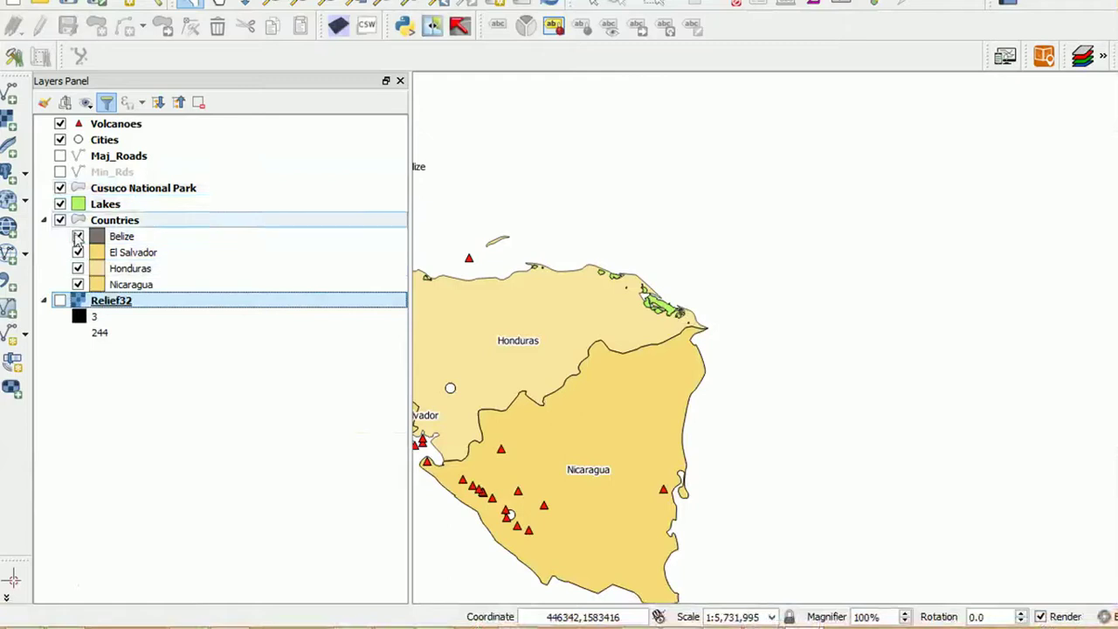
click(60, 155)
click(60, 156)
click(60, 171)
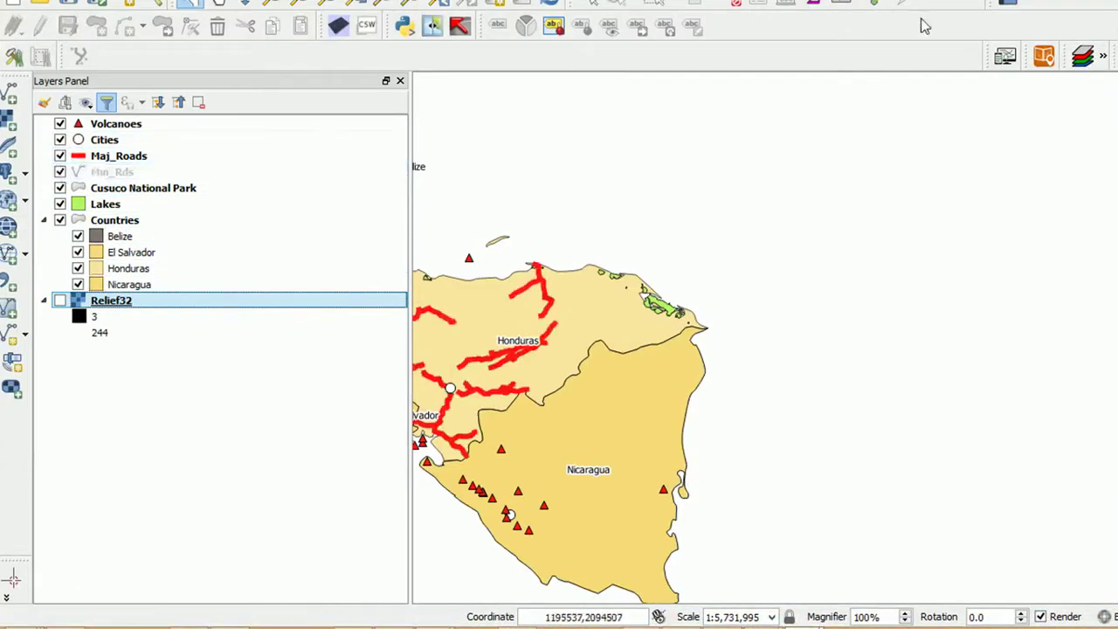
key(alt+Tab)
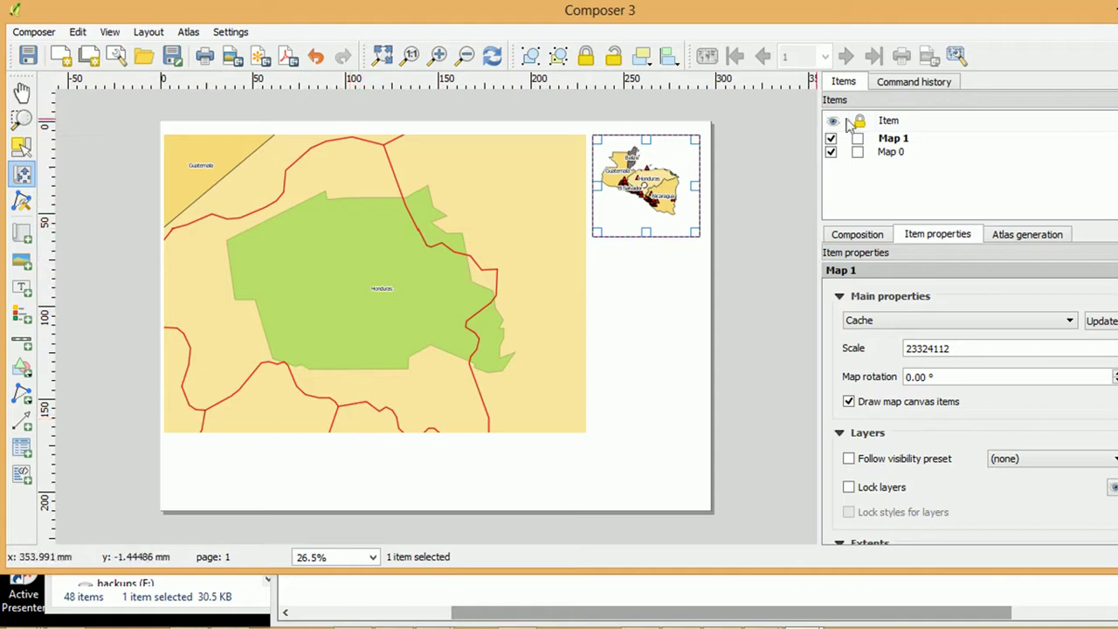
click(899, 154)
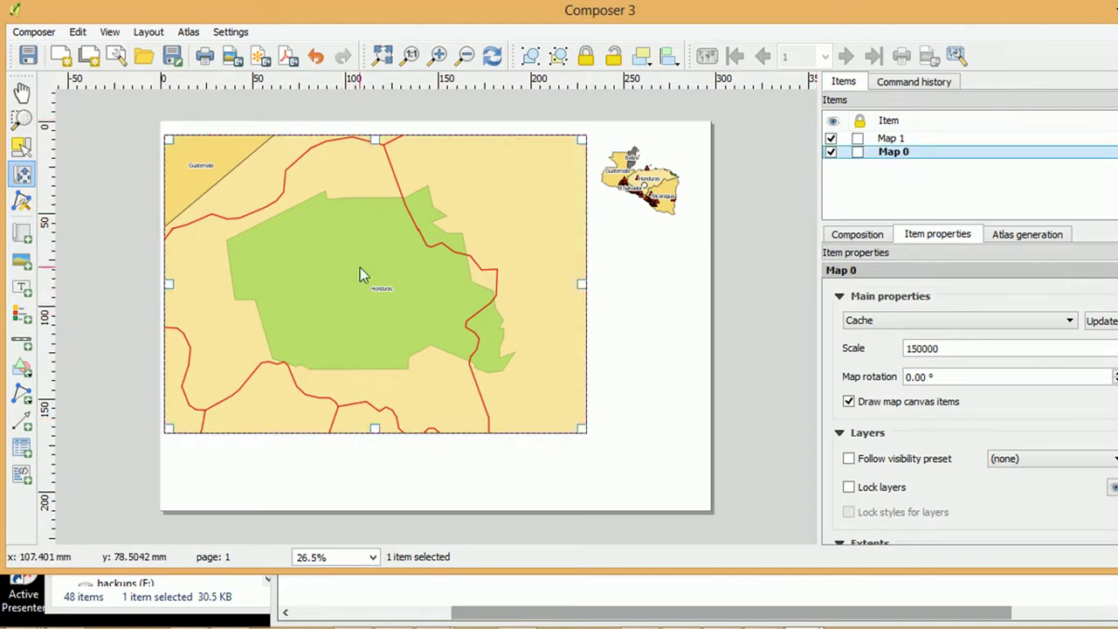
click(892, 138)
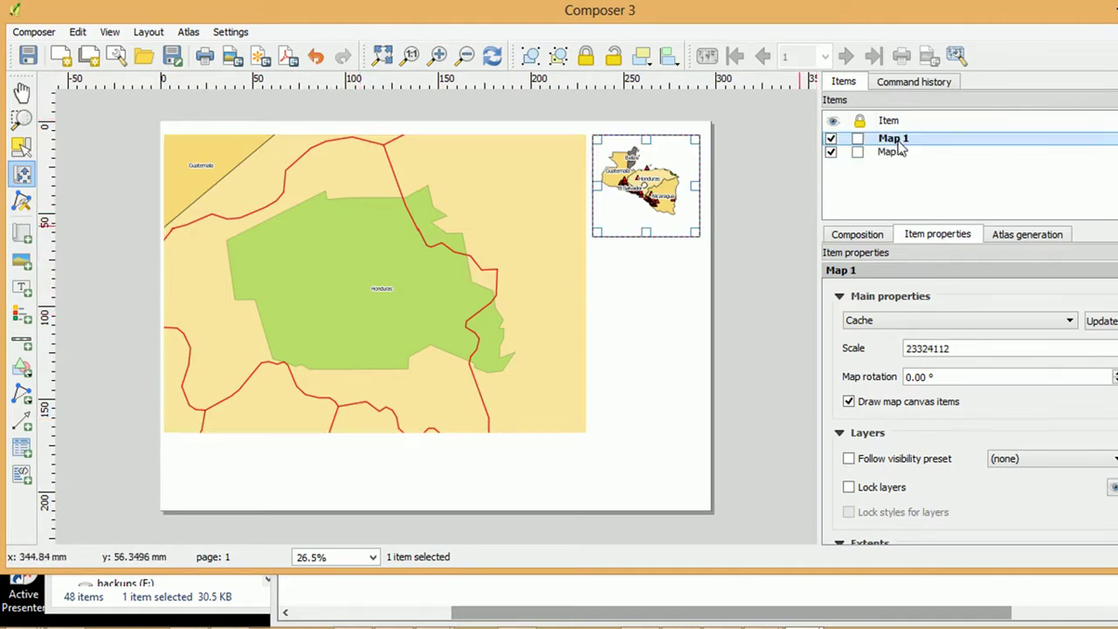
click(658, 187)
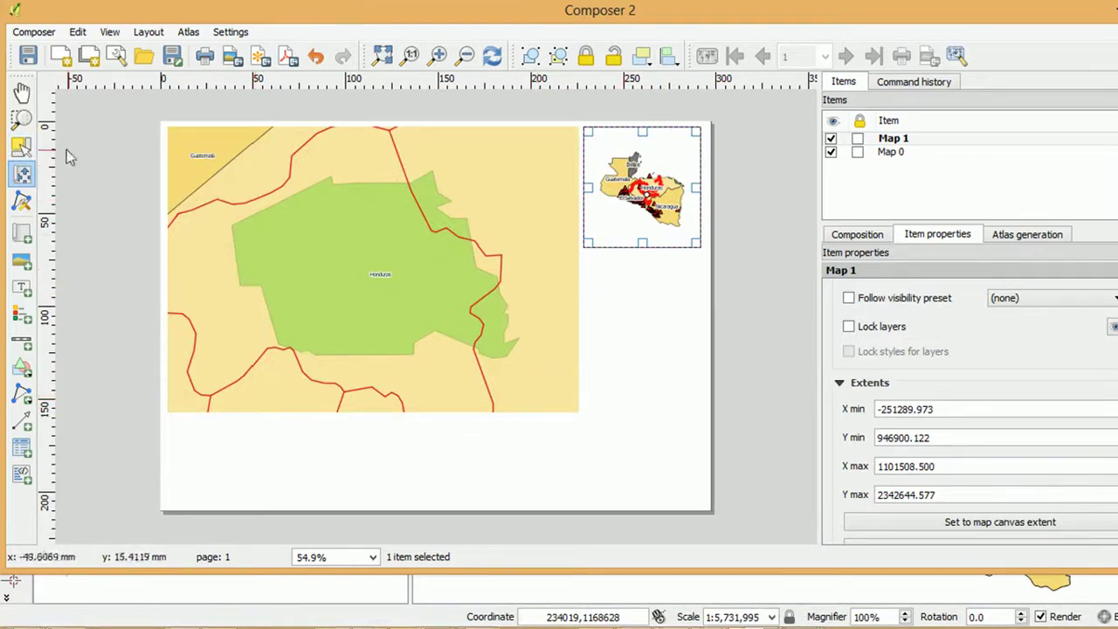
Select Map 0 and tick Lock layers in its item properties
click(22, 146)
click(377, 245)
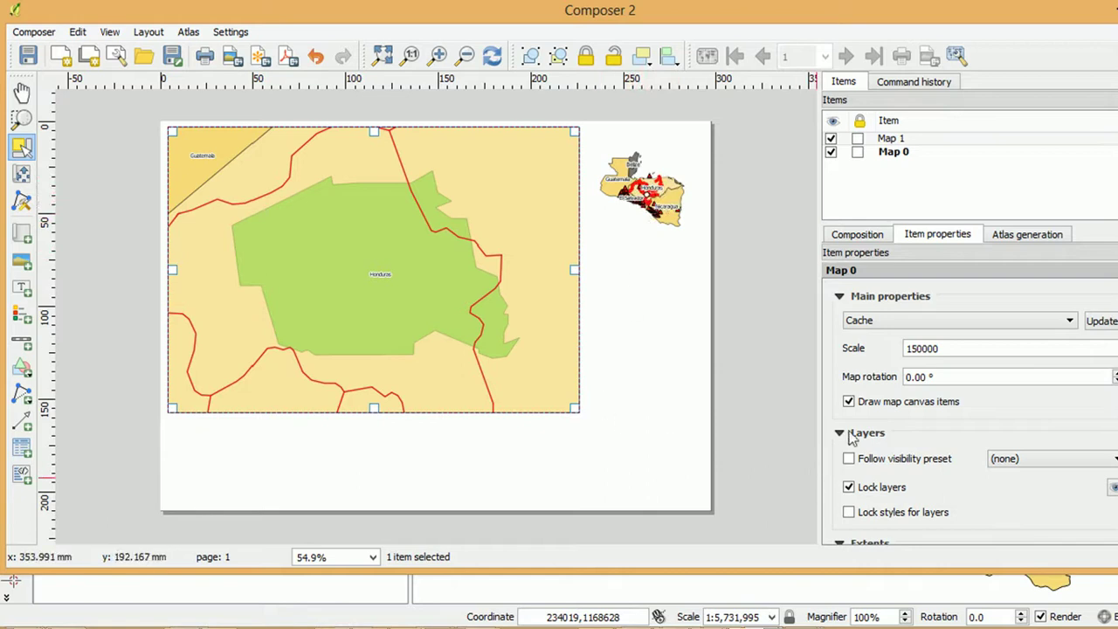
click(848, 488)
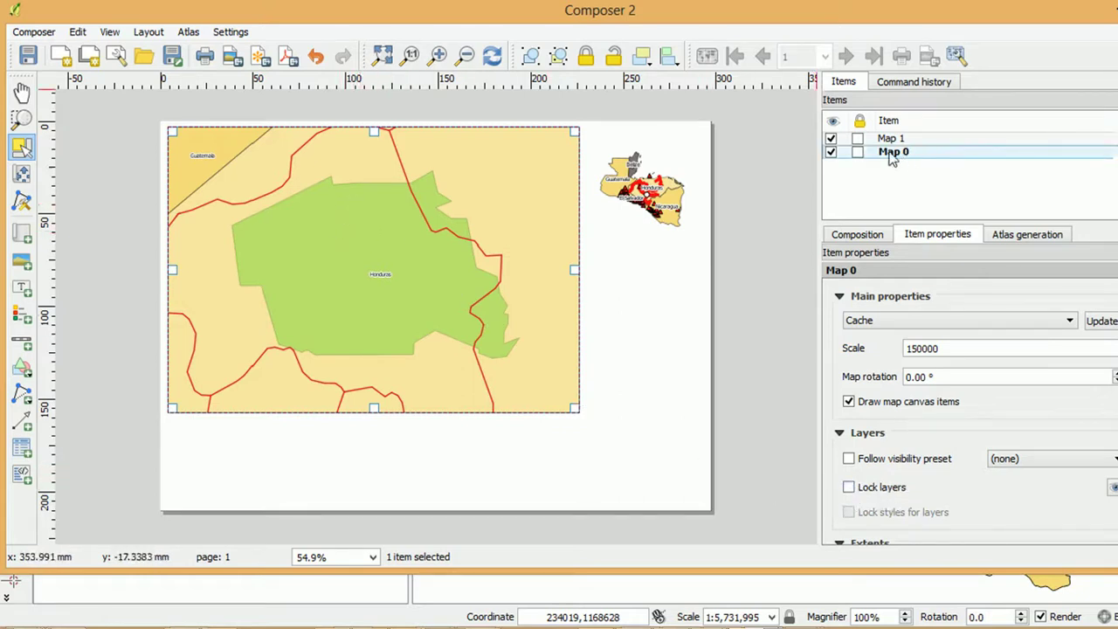
click(849, 487)
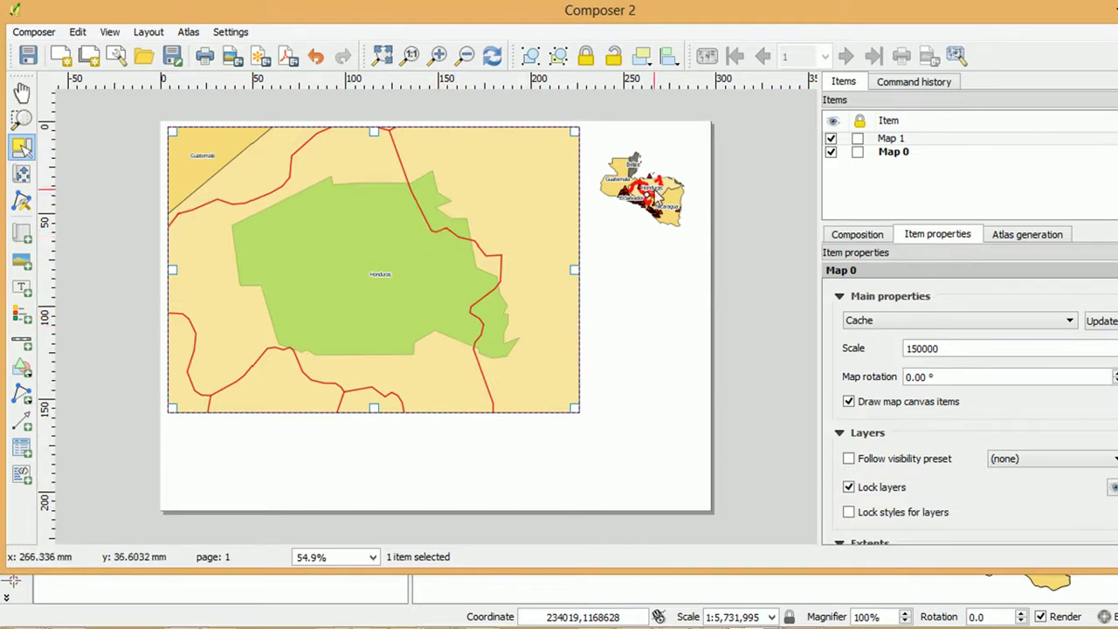
Select Map 1 and compare with Map 0 to confirm the overview stays unlocked
click(656, 203)
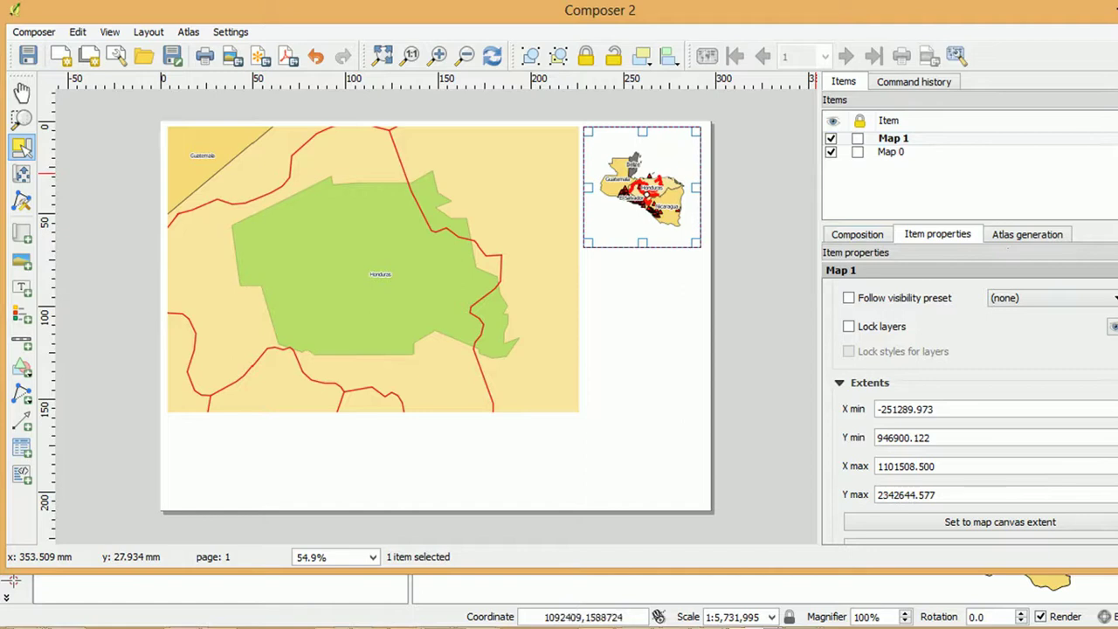
scroll(969, 410, down, 3)
scroll(969, 411, up, 6)
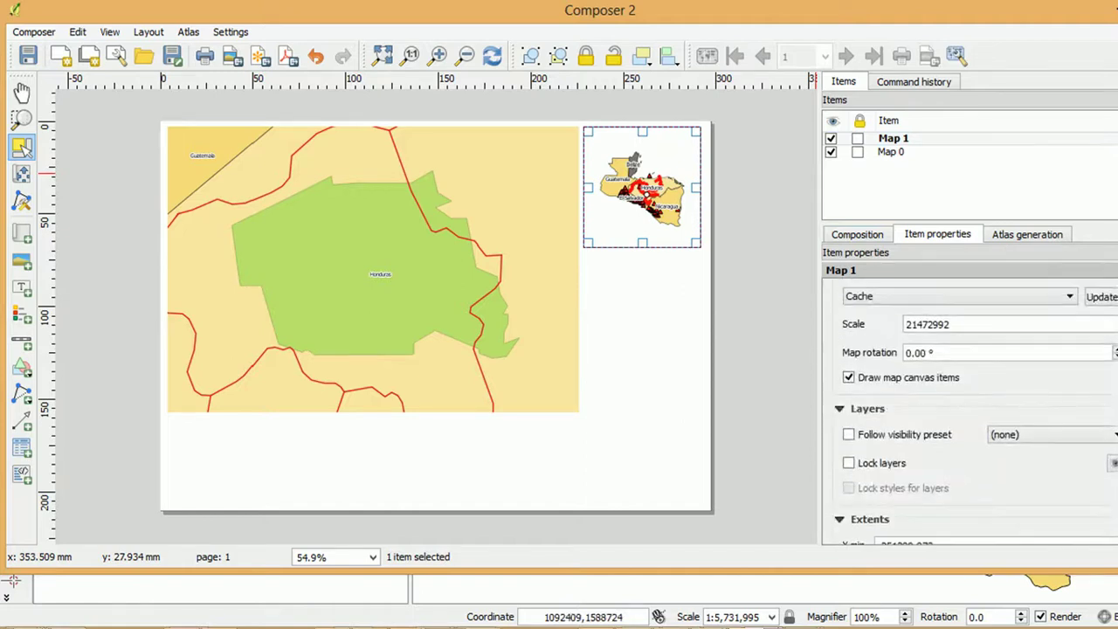
scroll(969, 410, up, 1)
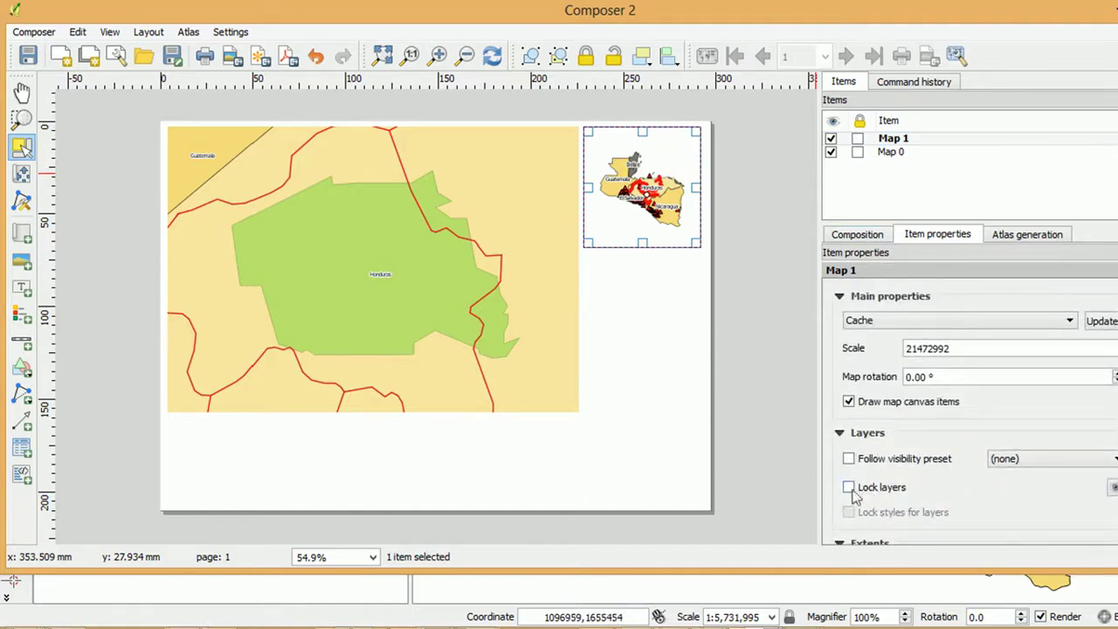
click(891, 152)
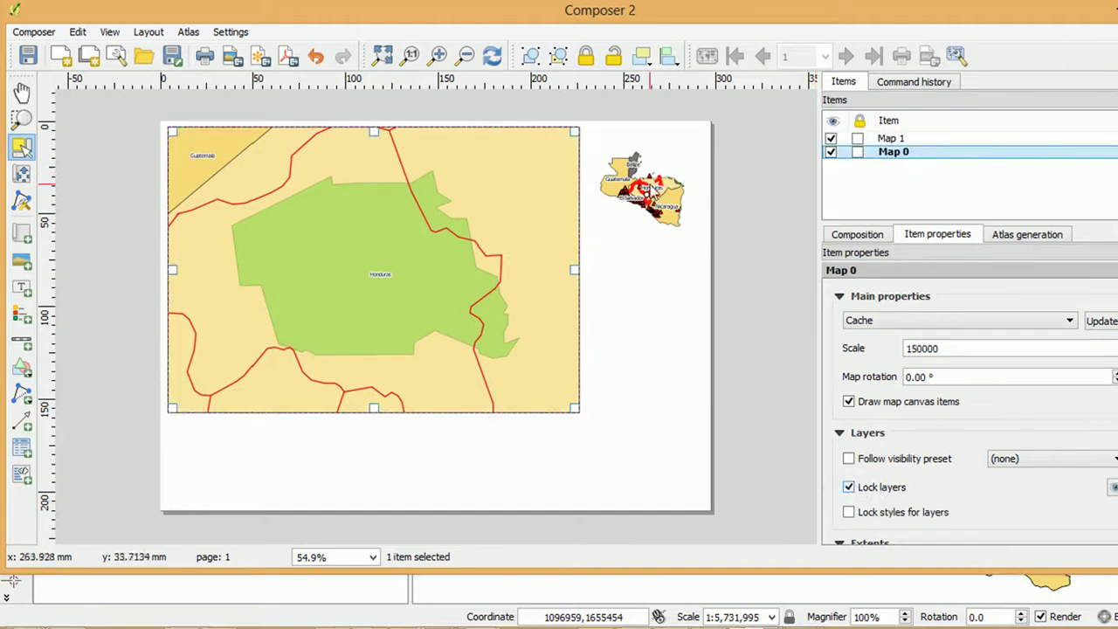
click(889, 140)
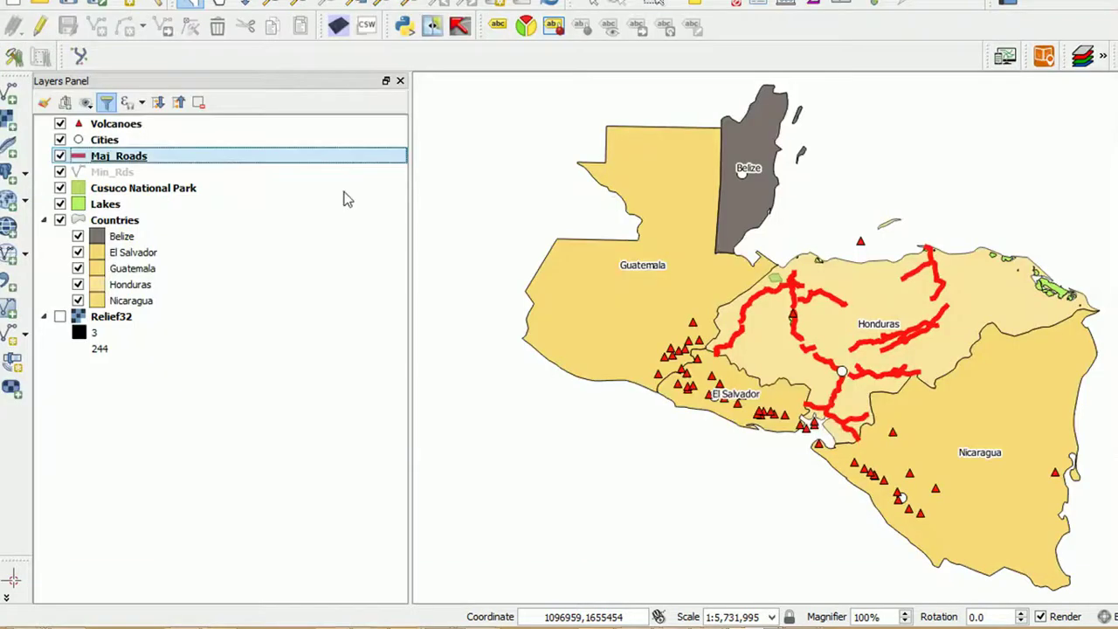
Hide Maj_Roads, Lakes, Cities and Volcanoes, keeping Countries and Cusuco National Park visible
click(60, 156)
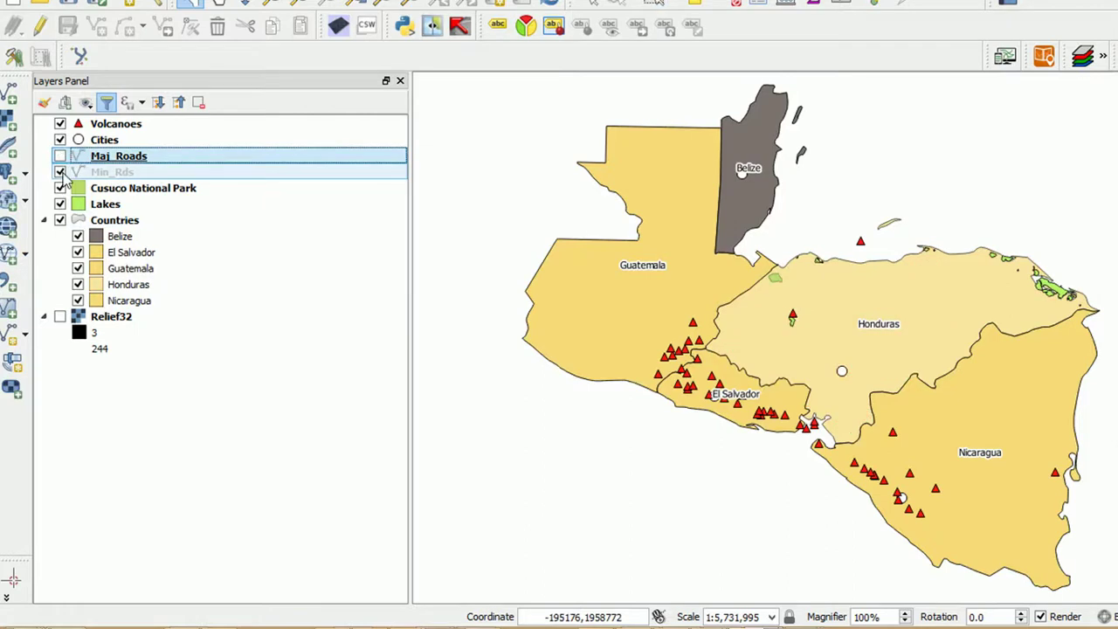
click(59, 189)
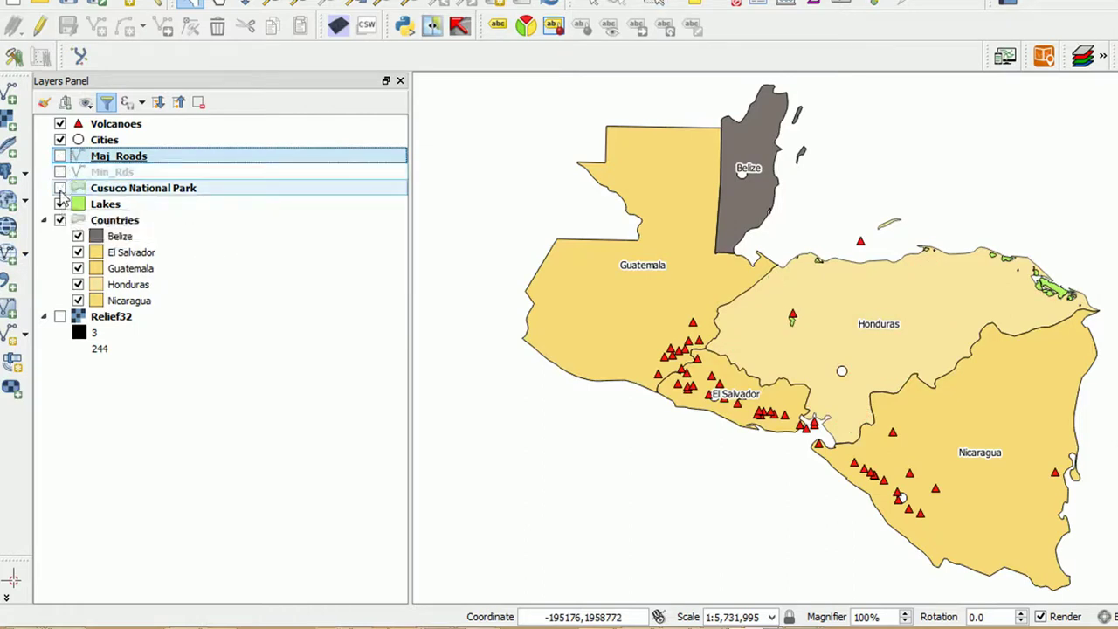
click(59, 187)
click(59, 203)
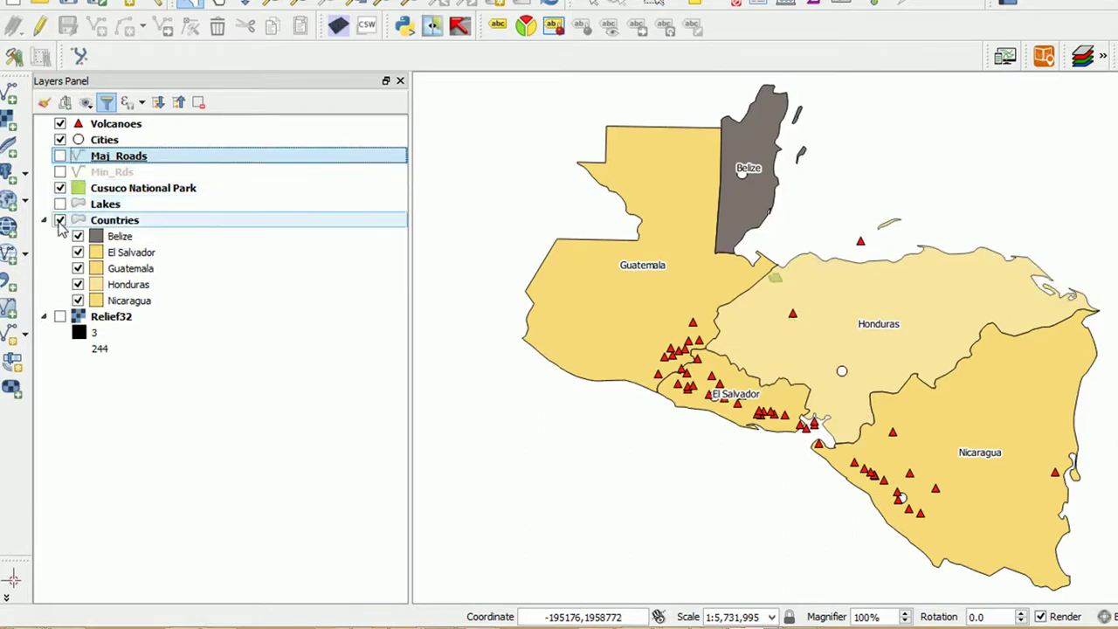
click(60, 220)
click(60, 220)
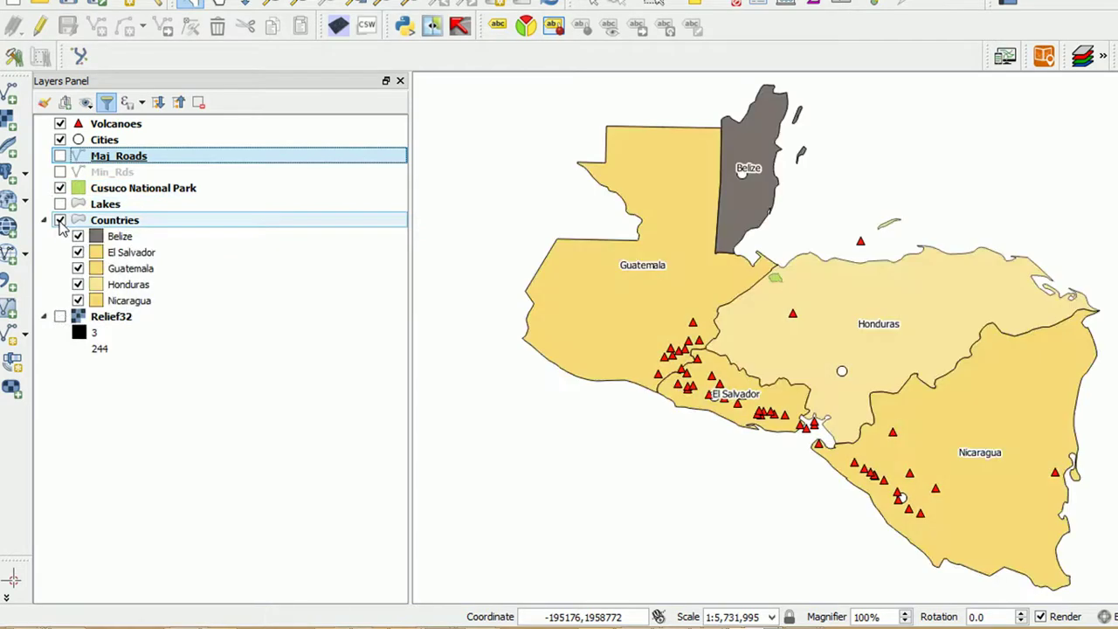
click(59, 141)
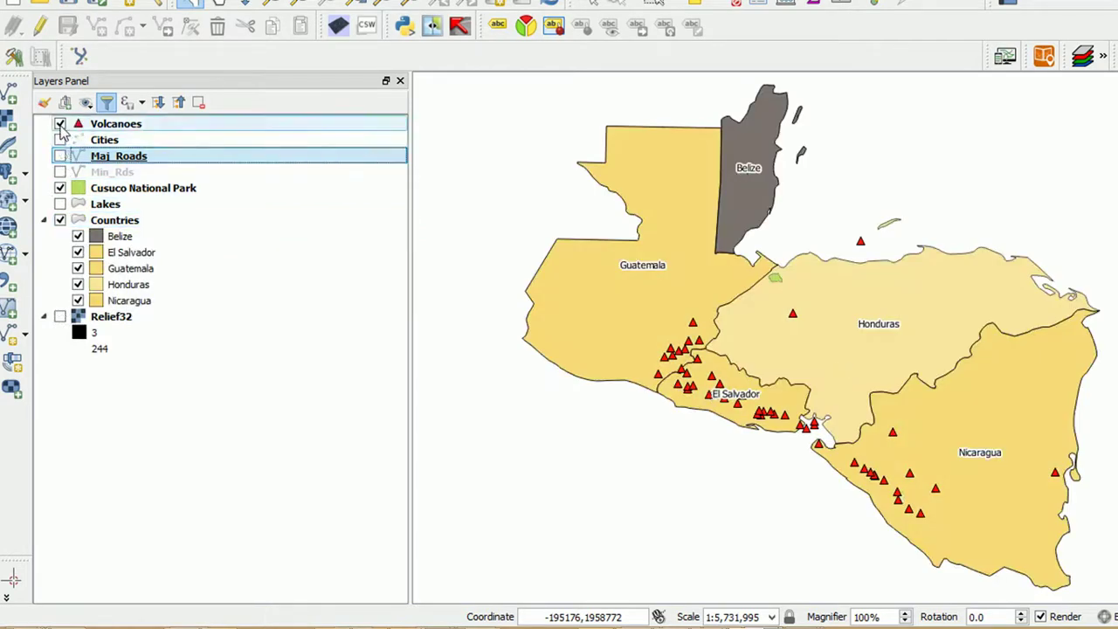
click(60, 124)
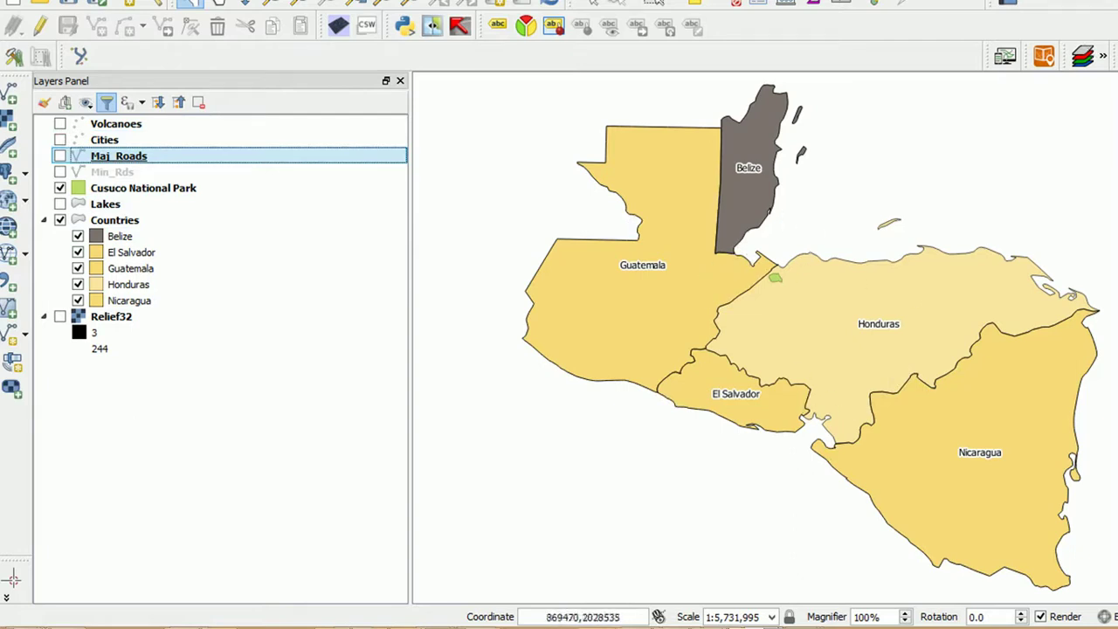
Bring the Composer 2 window back in front from the taskbar preview
mouse_move(856, 622)
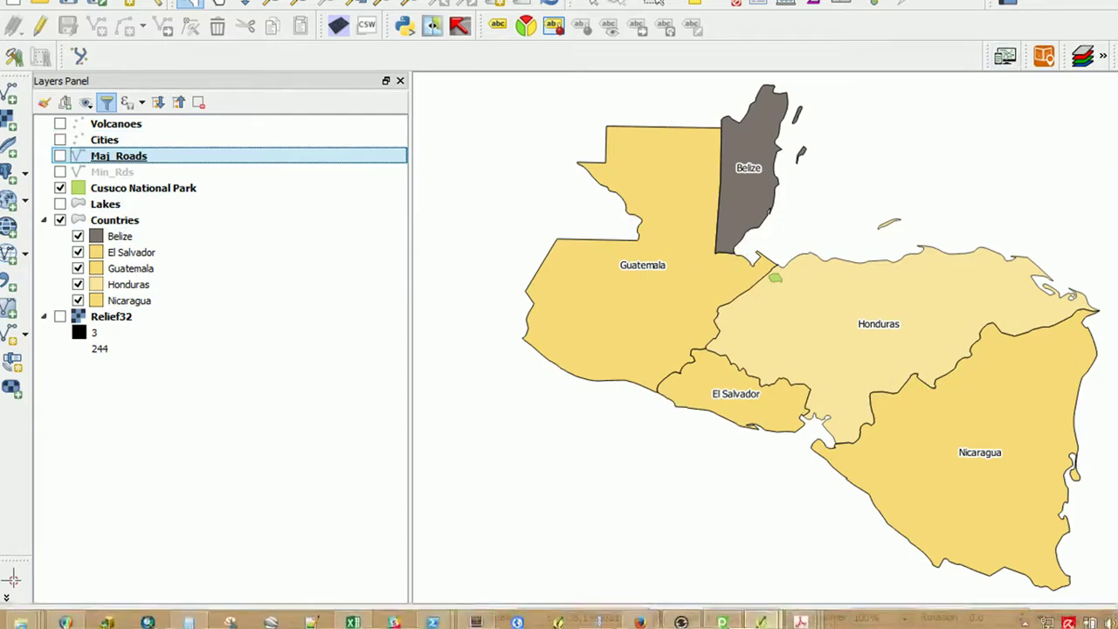
mouse_move(767, 620)
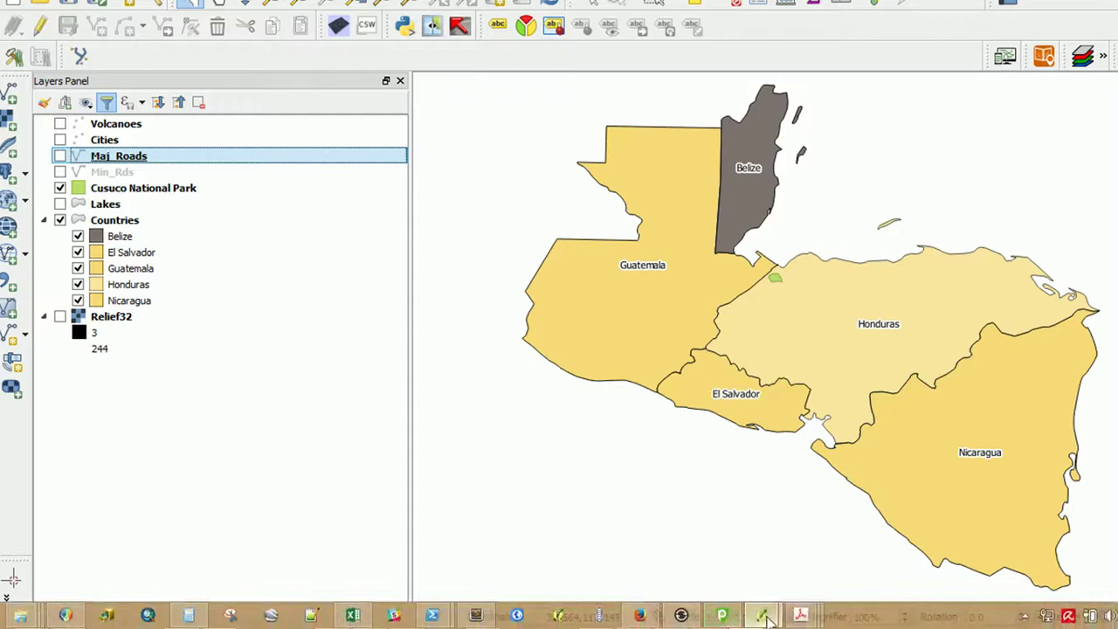
click(846, 524)
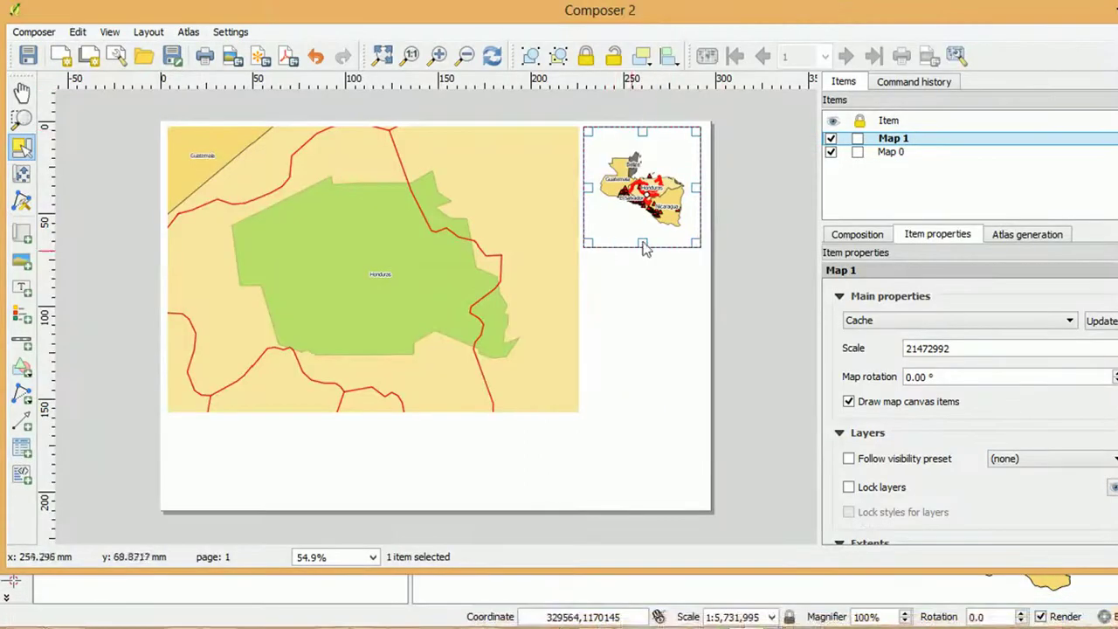
Select the Map 1 overview and lock its current road-free layers
click(651, 200)
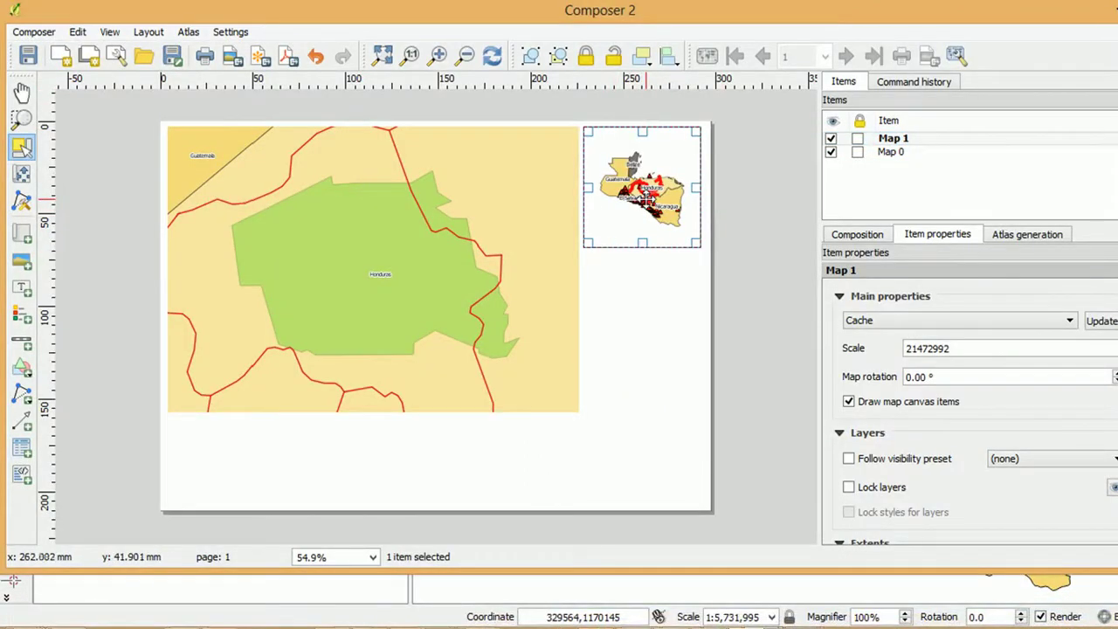
click(22, 174)
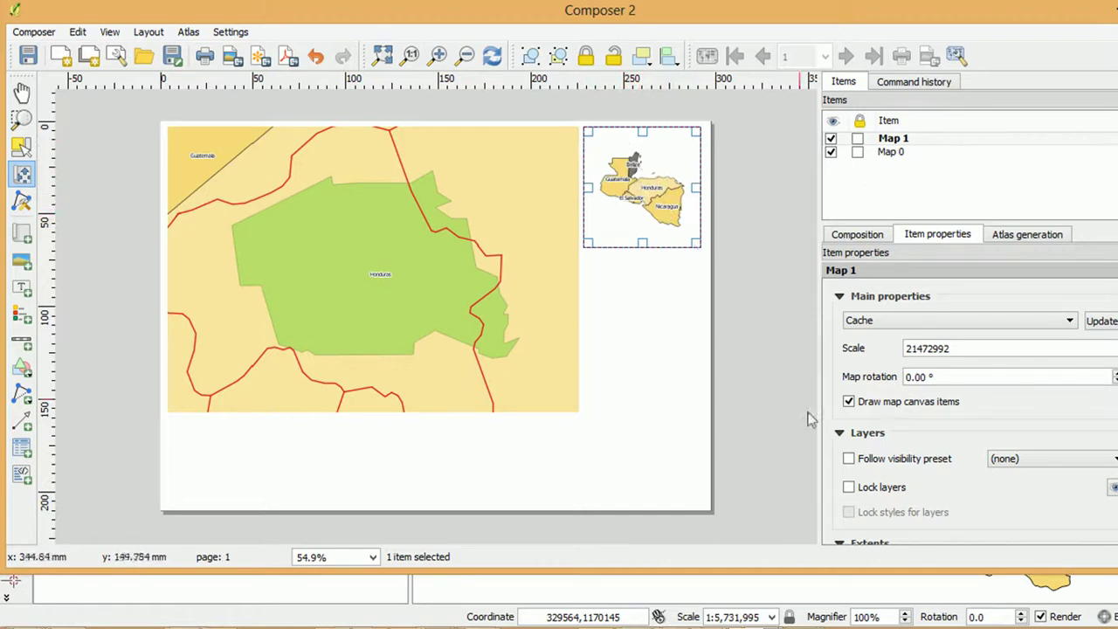
click(851, 491)
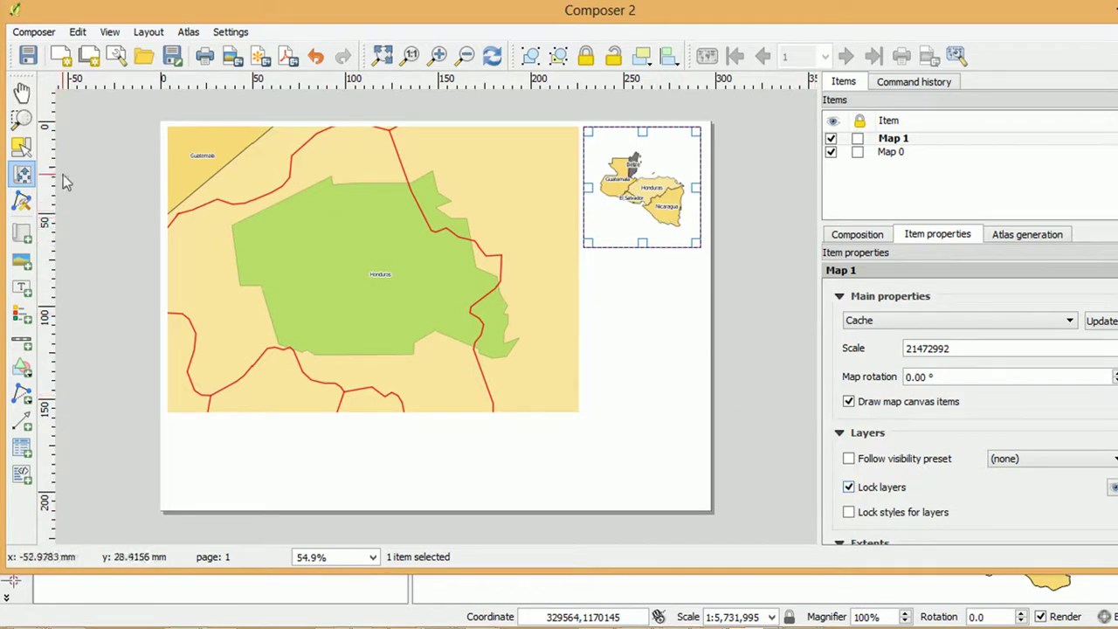
Recentre Central America within the overview frame, then return to the main QGIS window
mouse_move(645, 199)
mouse_down()
mouse_move(631, 193)
mouse_move(653, 179)
mouse_move(650, 193)
mouse_up()
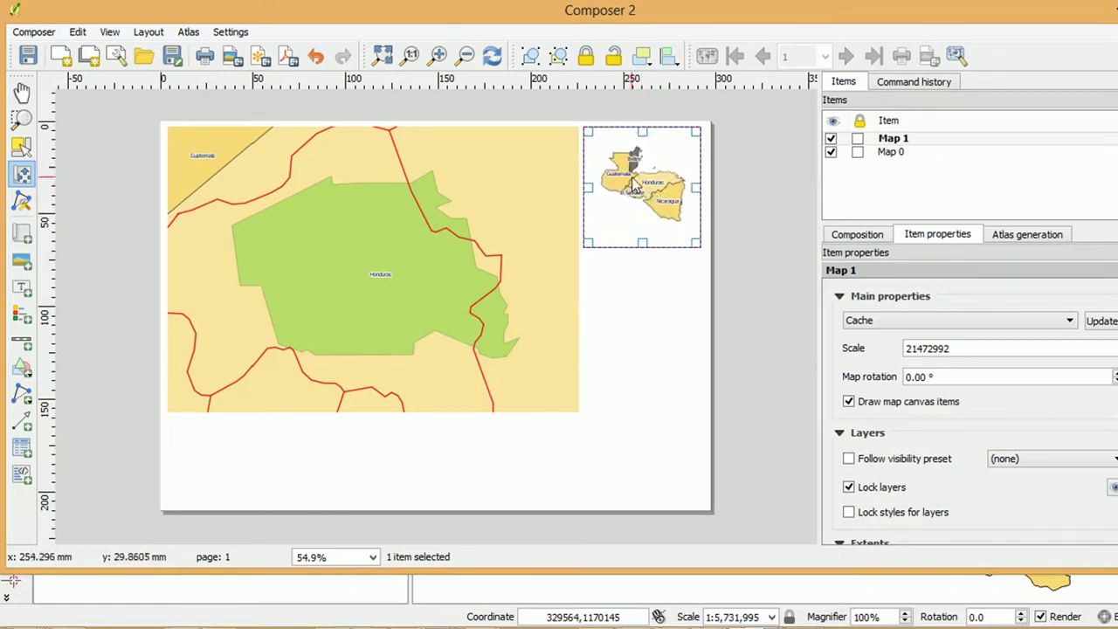
scroll(637, 182, up, 1)
scroll(651, 185, down, 1)
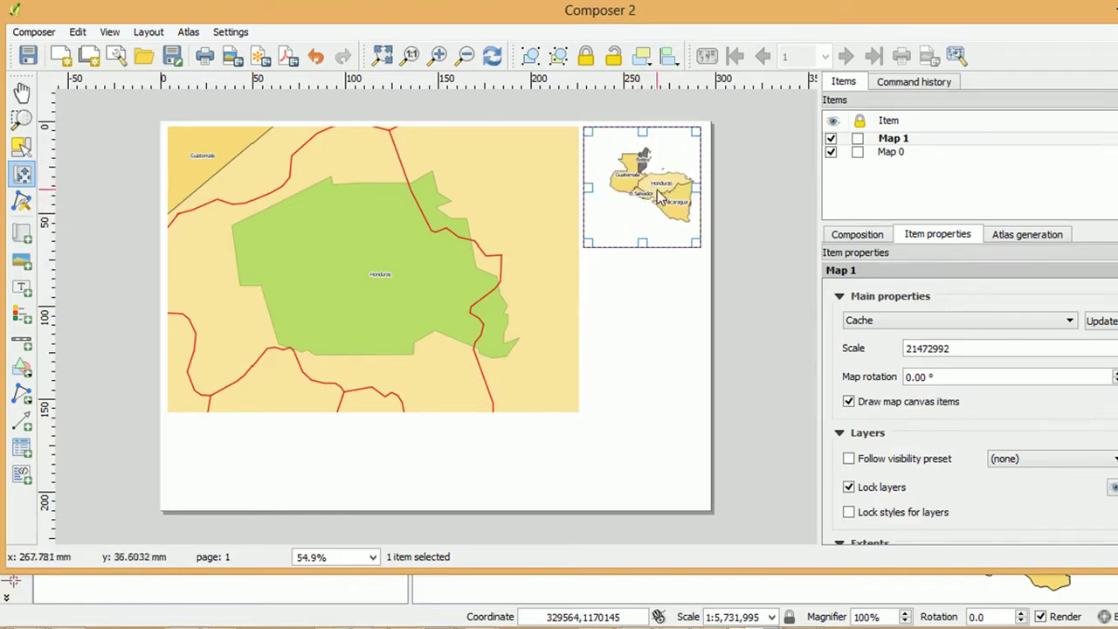
mouse_move(660, 196)
mouse_down()
mouse_move(639, 187)
mouse_move(646, 180)
mouse_move(646, 205)
mouse_up()
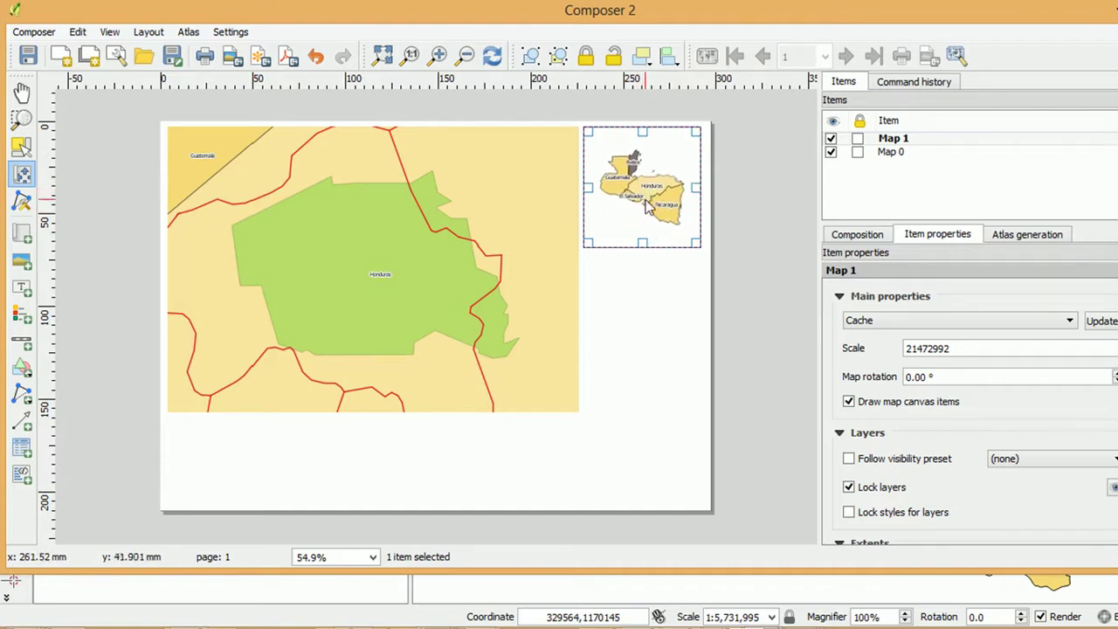
key(alt+Tab)
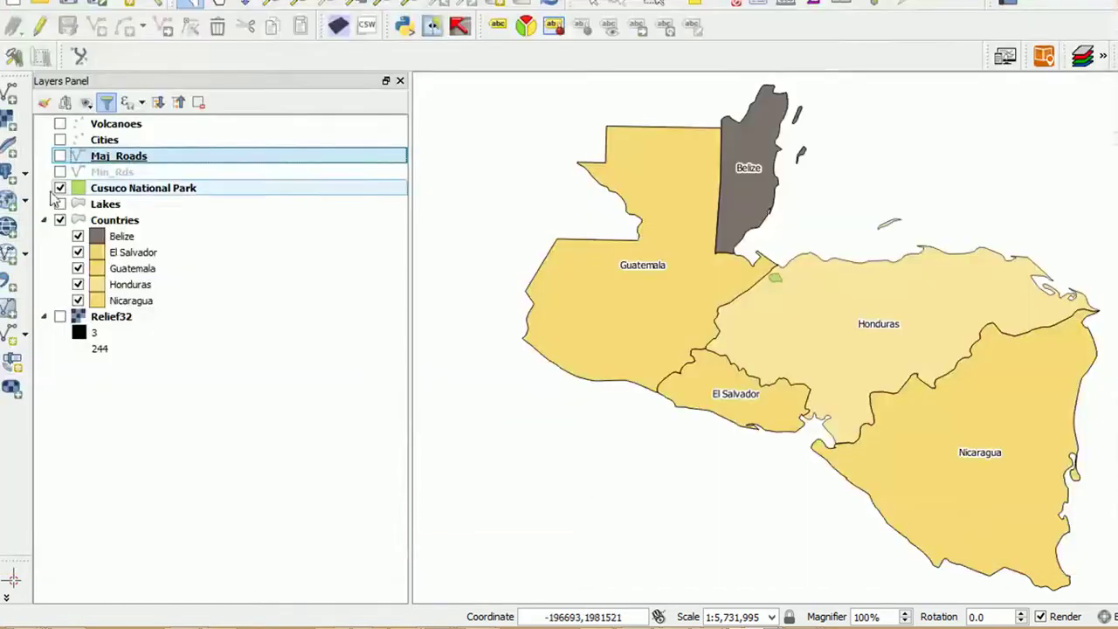
Turn on the Lakes, Min_Rds, Maj_Roads, Cities and Volcanoes layers
click(59, 203)
click(60, 171)
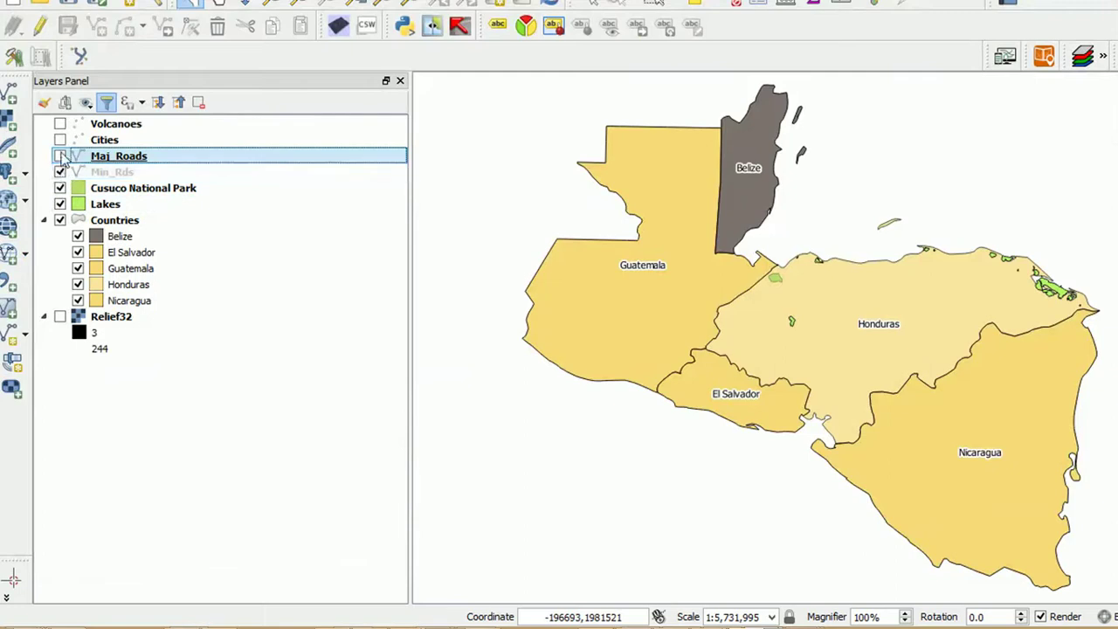
click(60, 156)
click(60, 139)
click(59, 124)
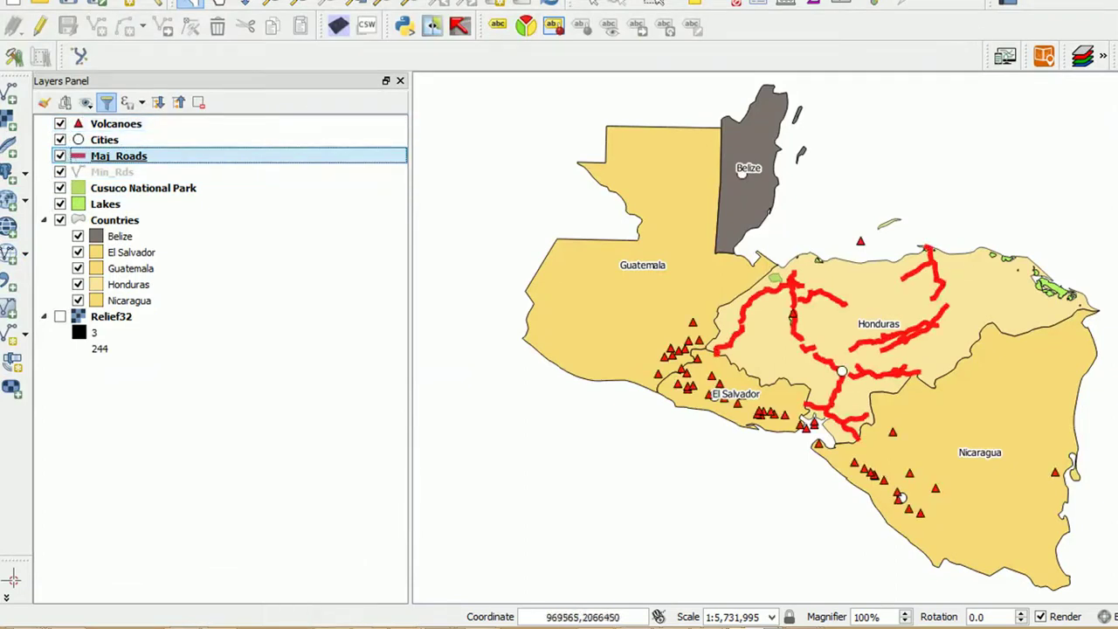
Bring Composer 2 back to the front and select the Map 1 item
mouse_move(760, 616)
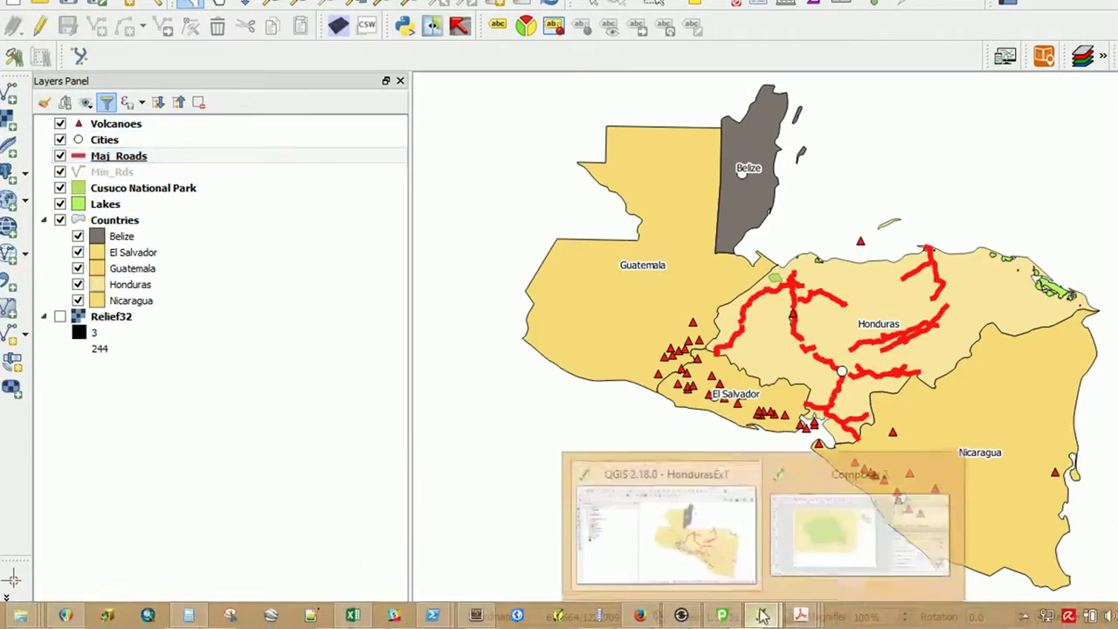
click(817, 519)
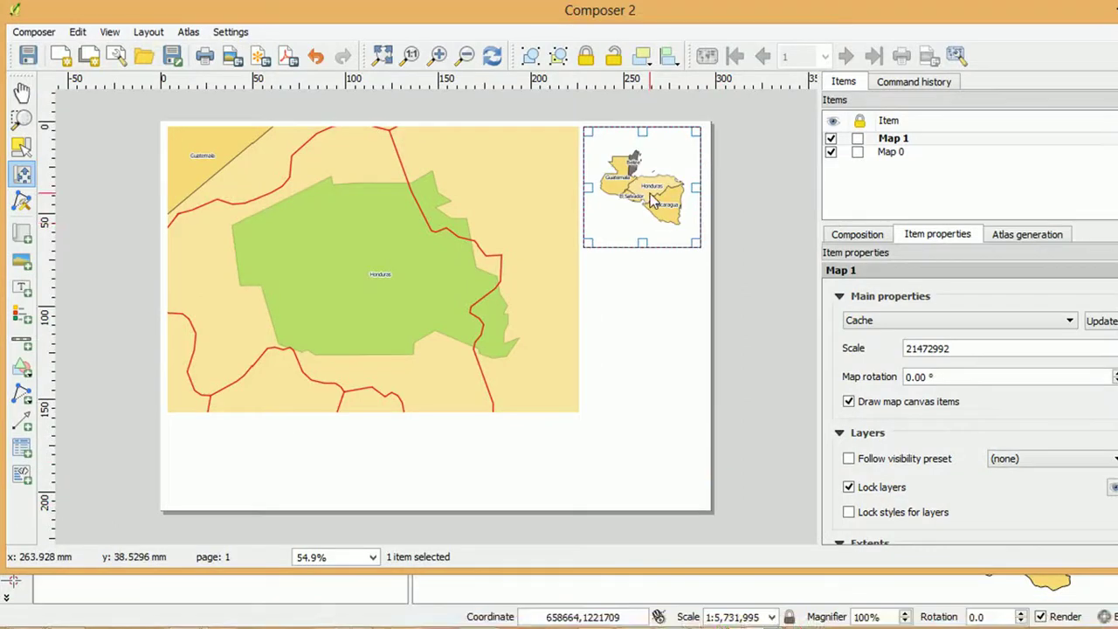
click(21, 147)
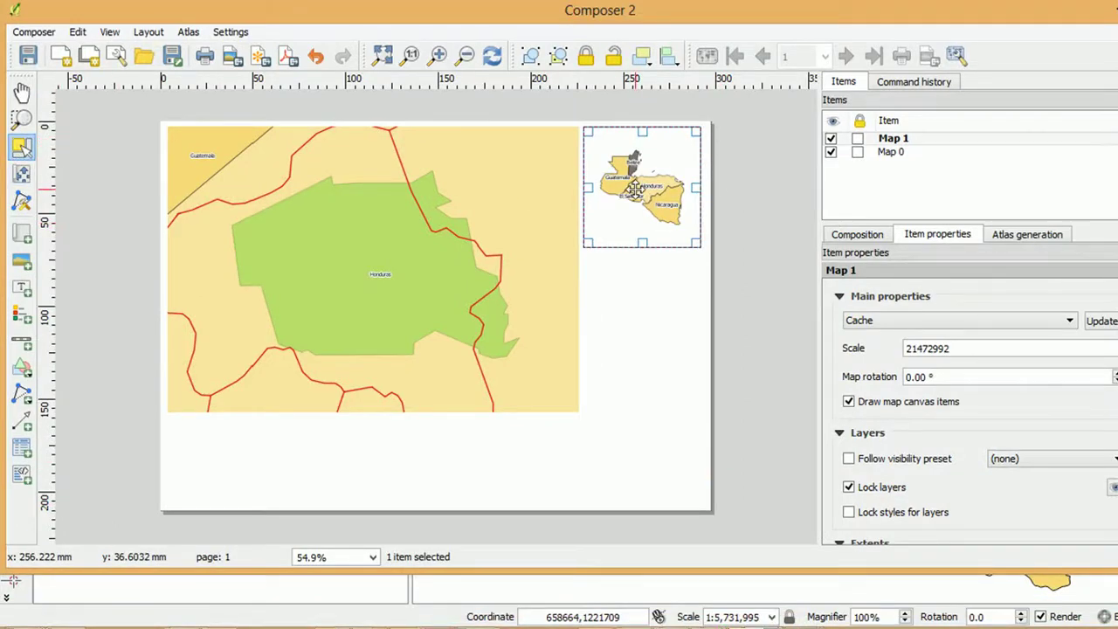
click(23, 173)
Tick the lock checkbox for Map 1 in the Items panel, then clear the layout selection
click(869, 142)
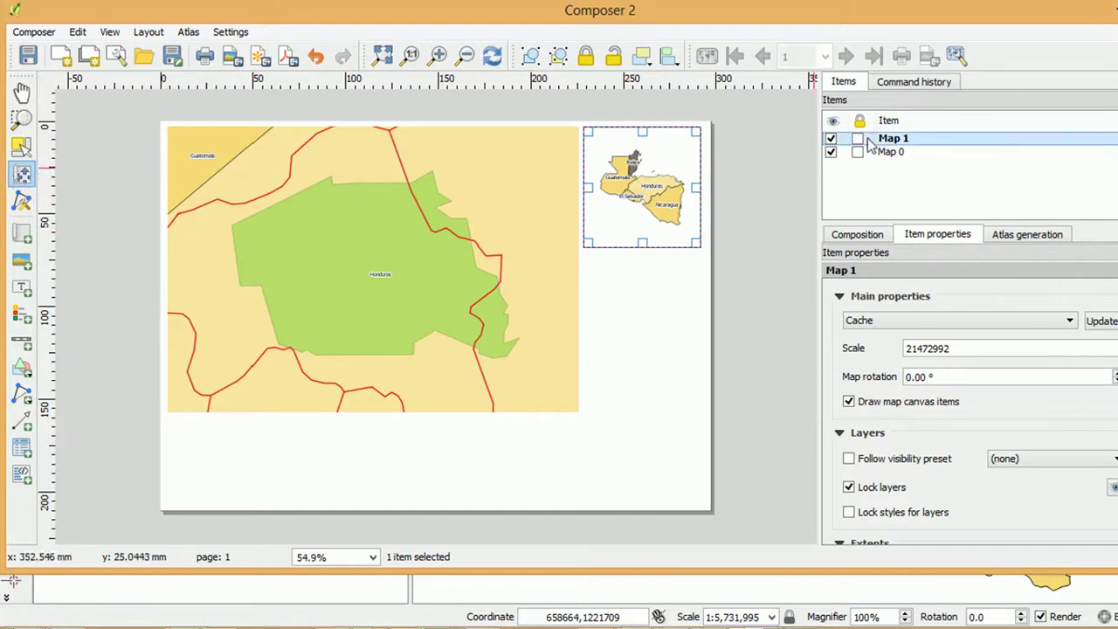
click(860, 122)
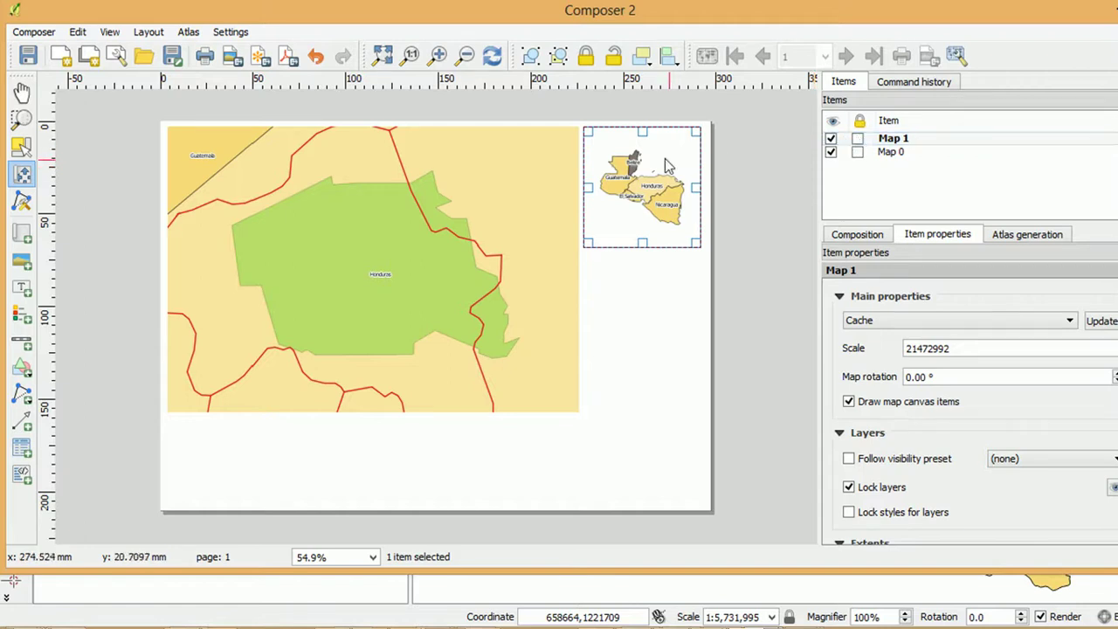
click(858, 139)
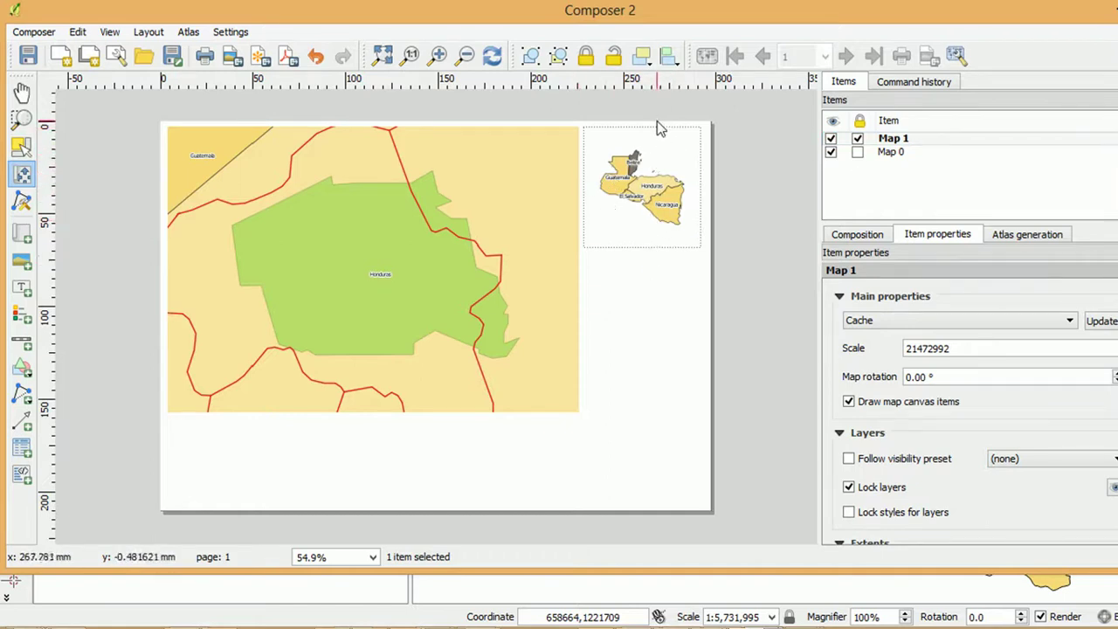
click(22, 146)
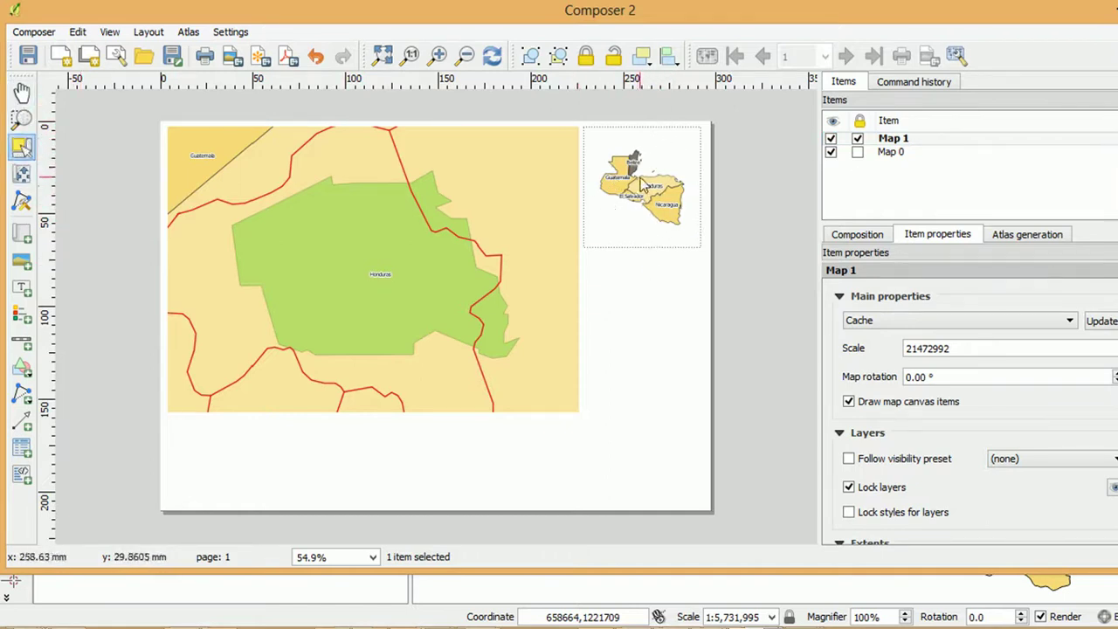
click(633, 153)
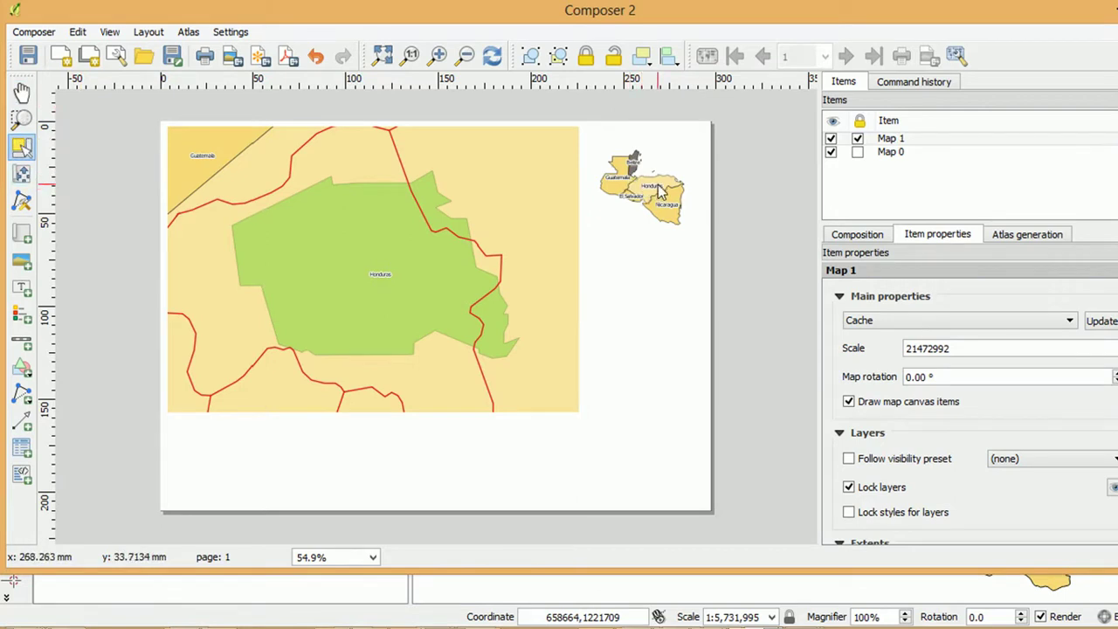
click(22, 174)
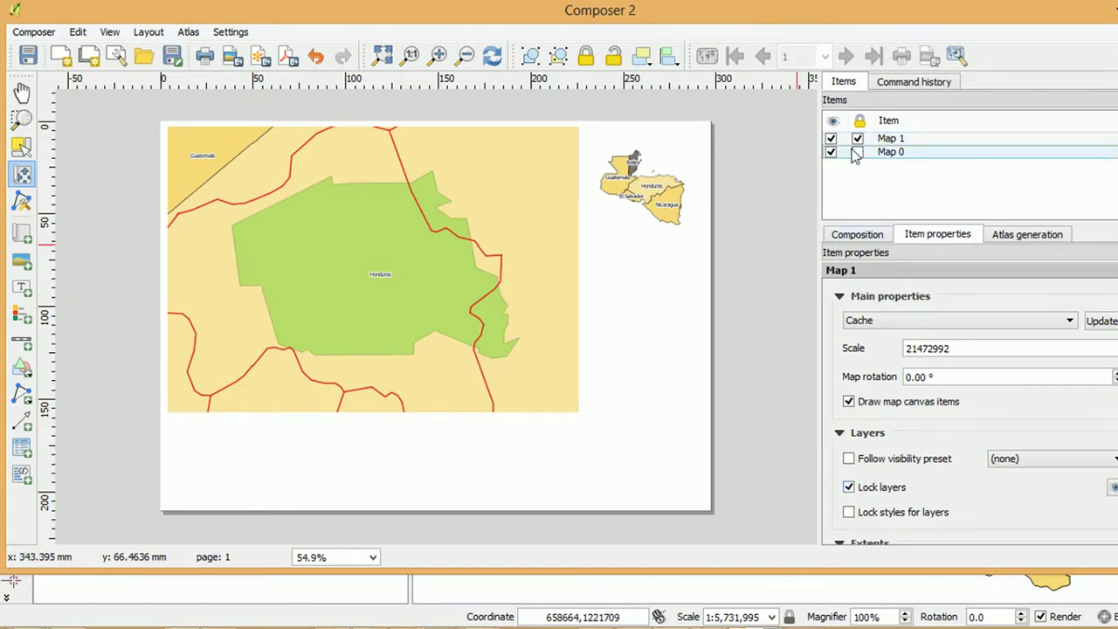
Export the Composer 2 layout as testzzz.pdf into the aaaDemo folder
click(35, 34)
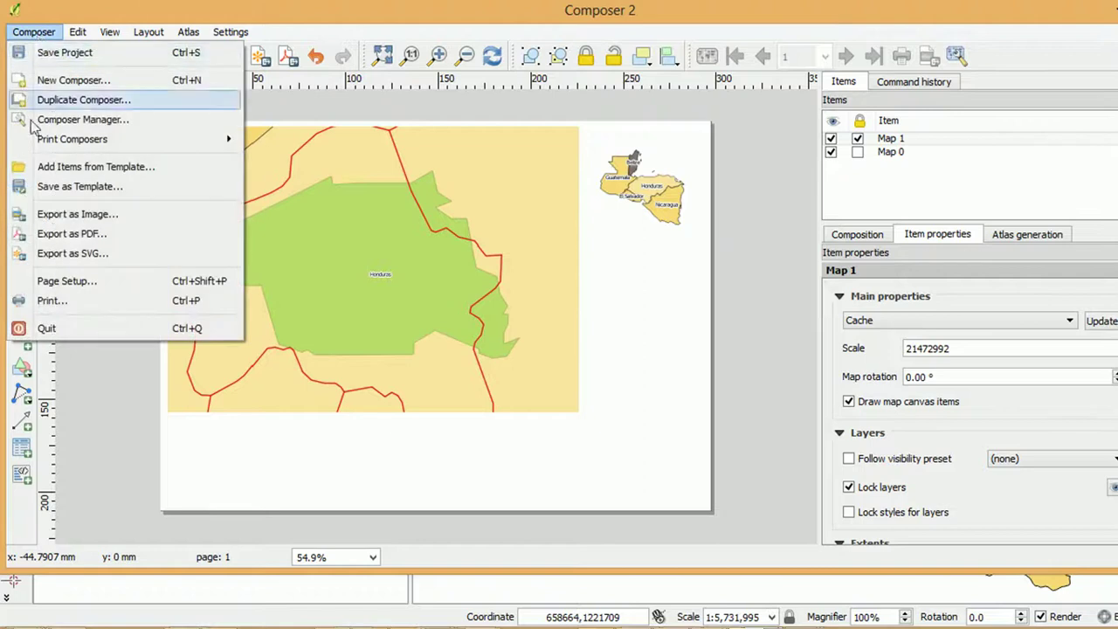
click(56, 236)
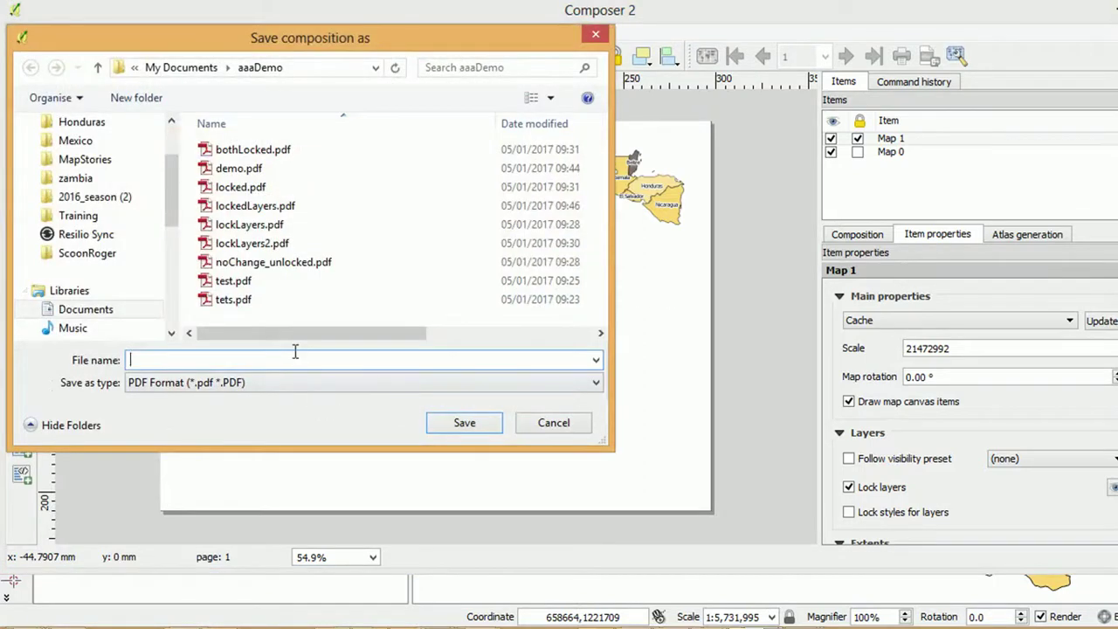
text(tes)
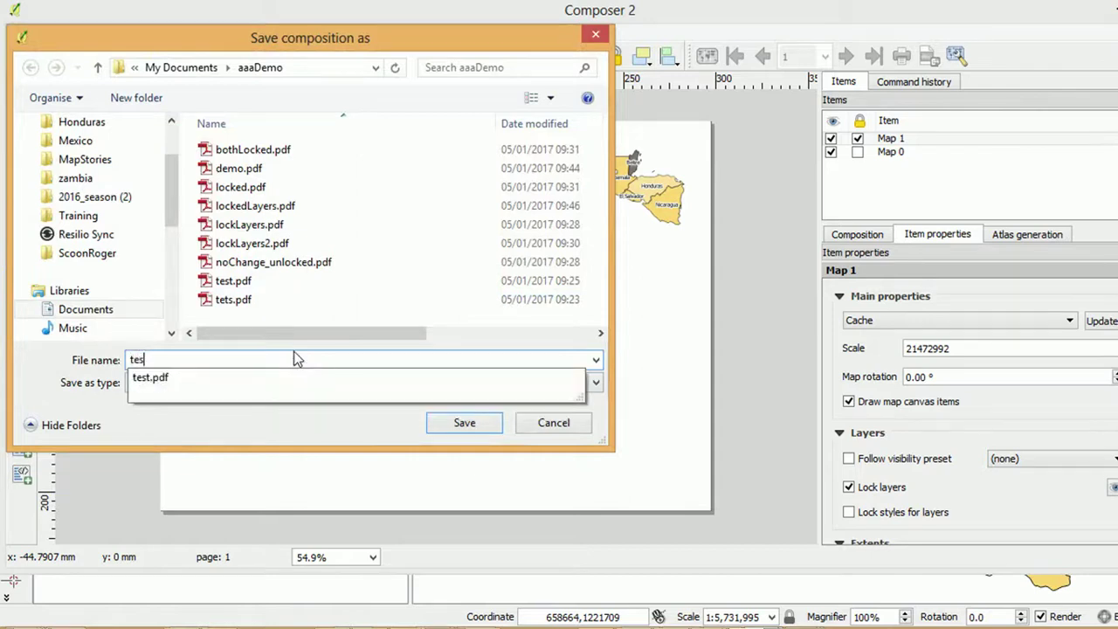
text(t22)
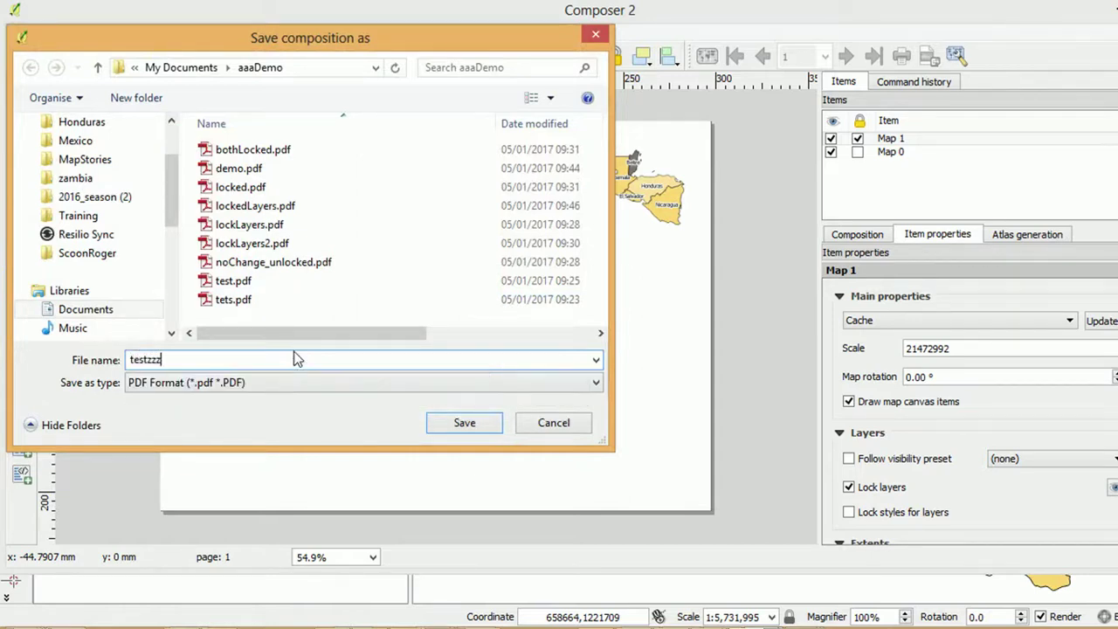
key(Return)
Open testzzz.pdf from the aaaDemo folder window
mouse_move(262, 625)
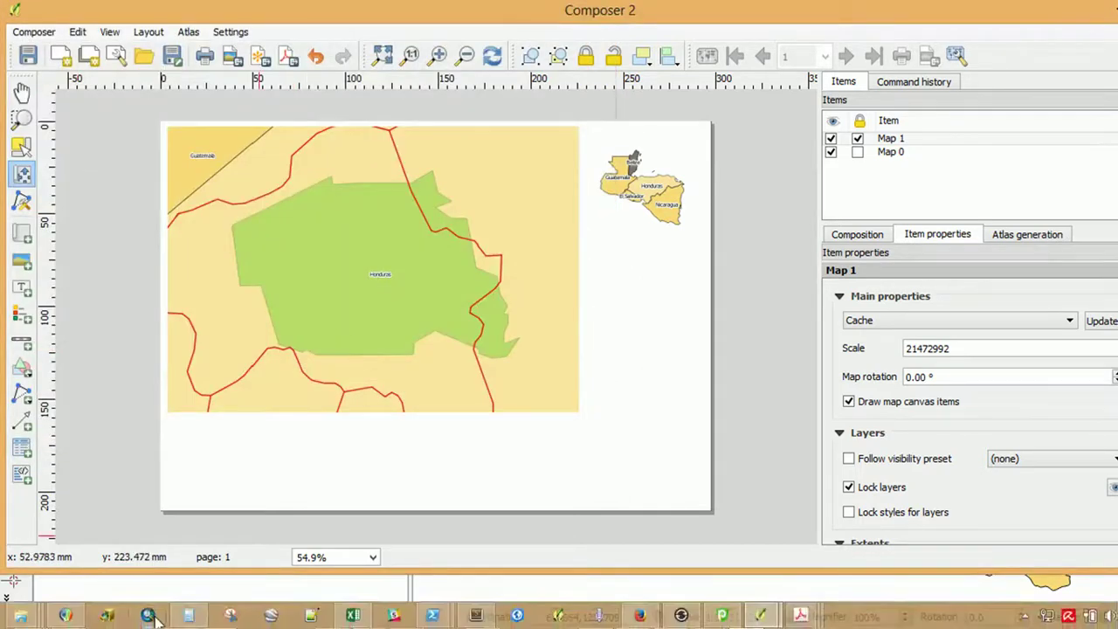
mouse_move(189, 616)
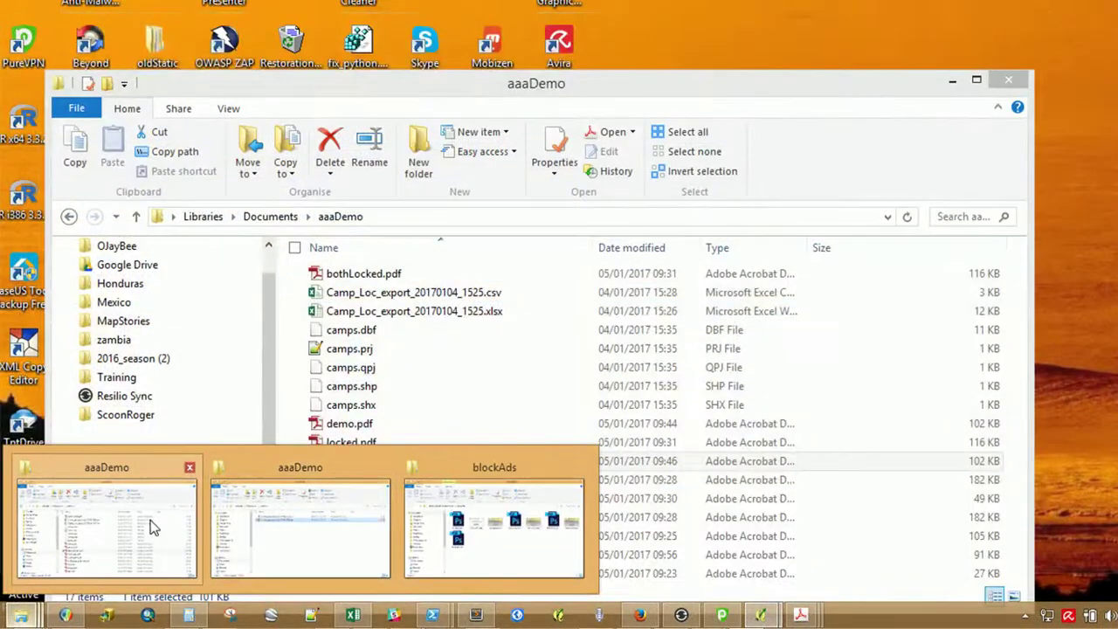
click(150, 519)
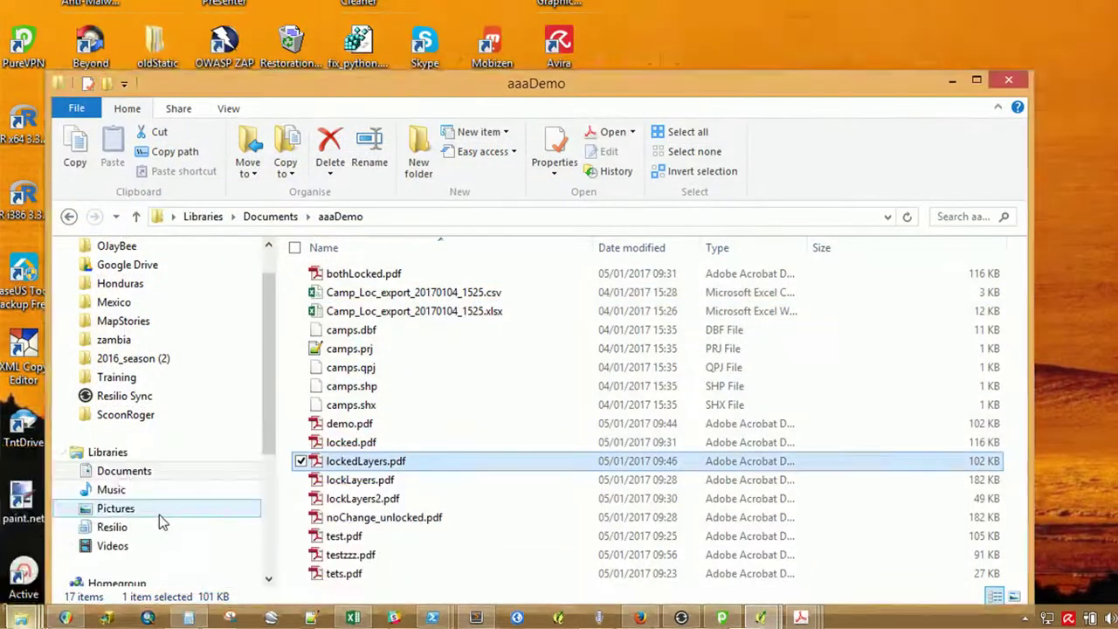
double_click(356, 559)
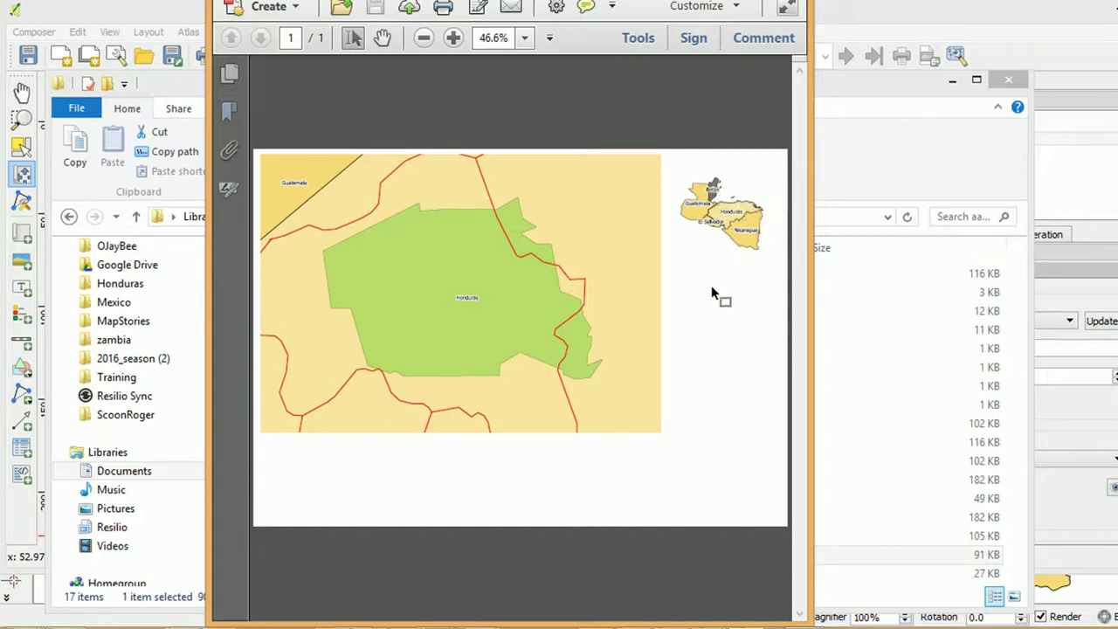
Close the PDF reader and minimize the aaaDemo folder window to reveal Composer 2
key(alt+F4)
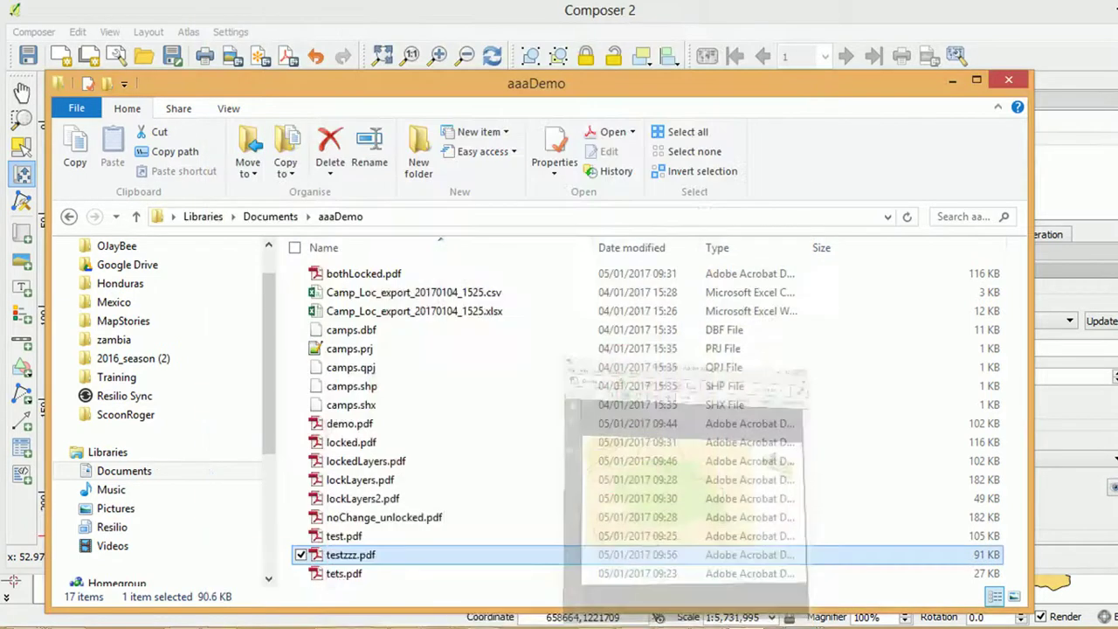
click(951, 80)
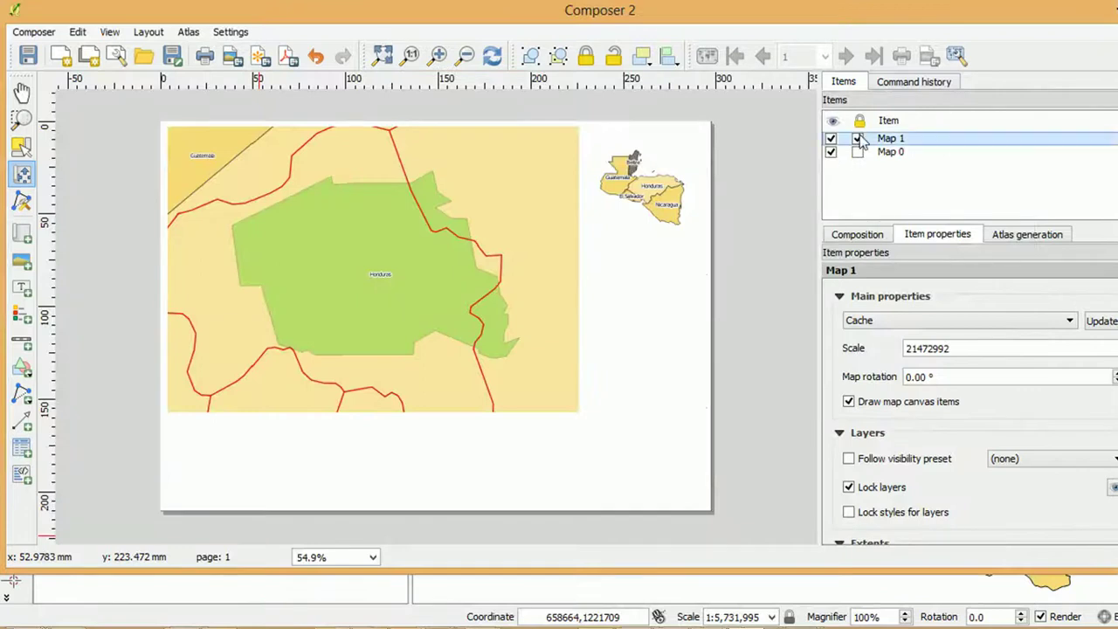